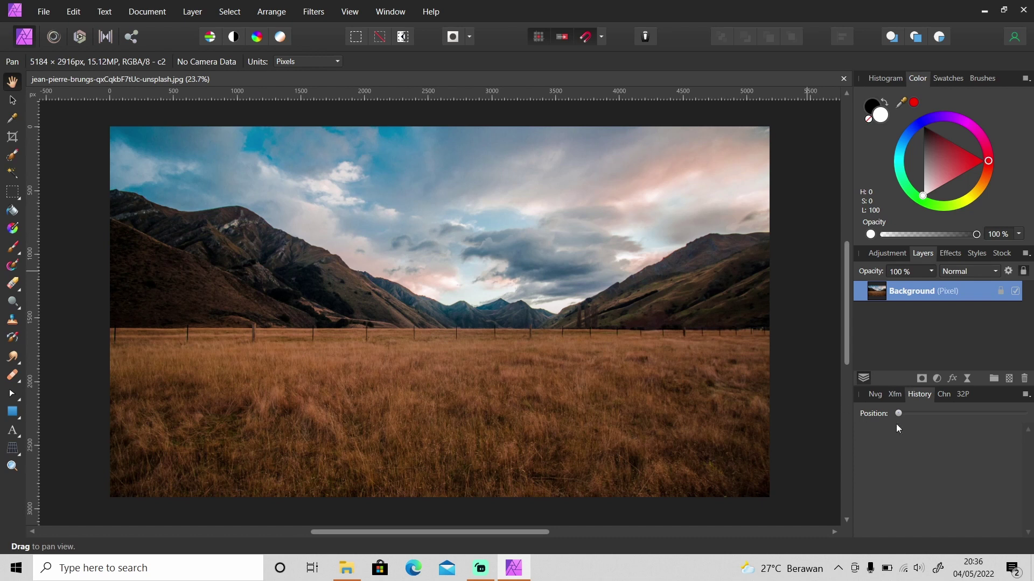
Step: Add a new pixel layer above the photo and fill it with white
click(1010, 379)
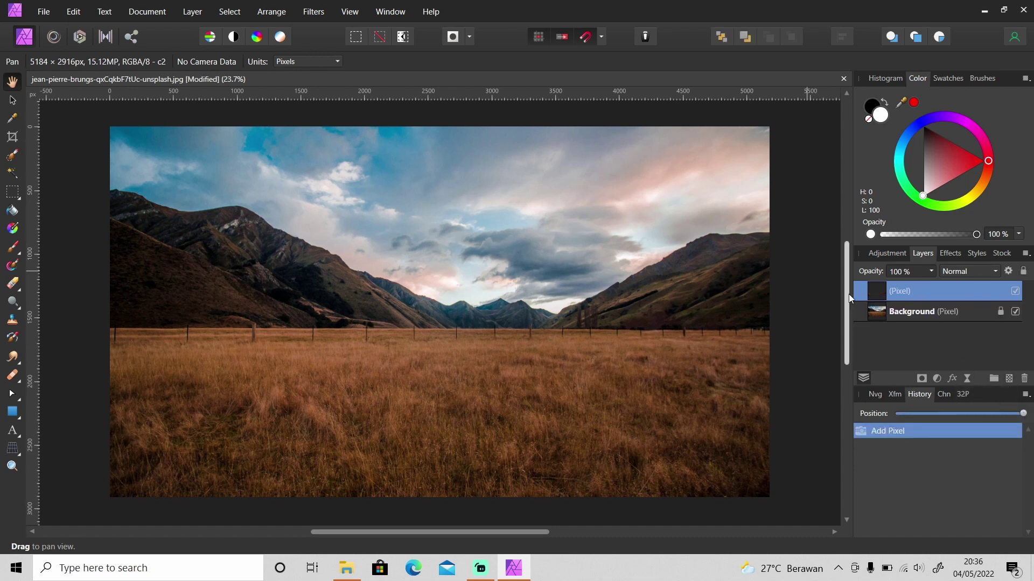
key(g)
click(934, 165)
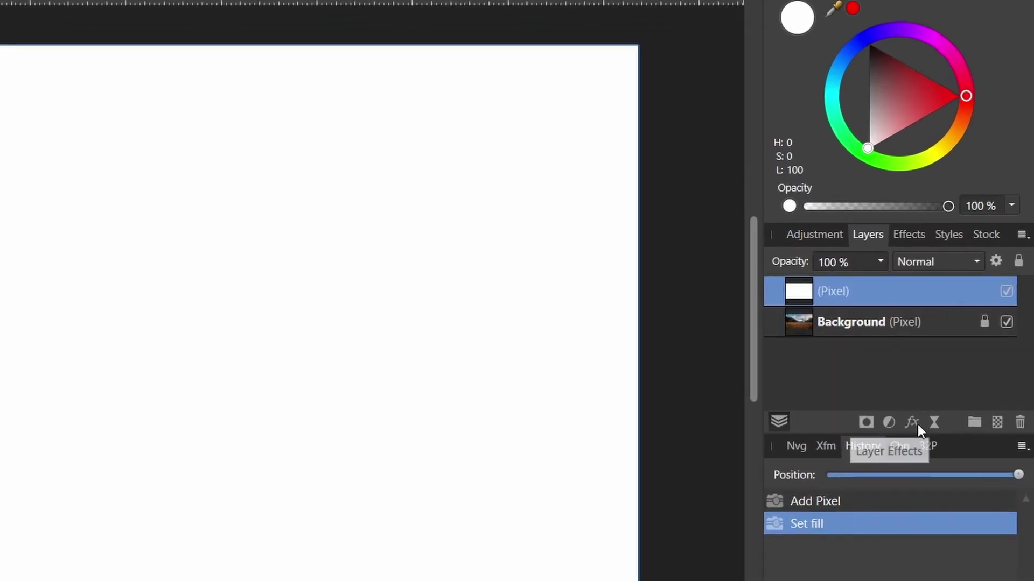
Step: Enable a Gradient Overlay layer effect on the new layer and set its type to Radial
click(945, 385)
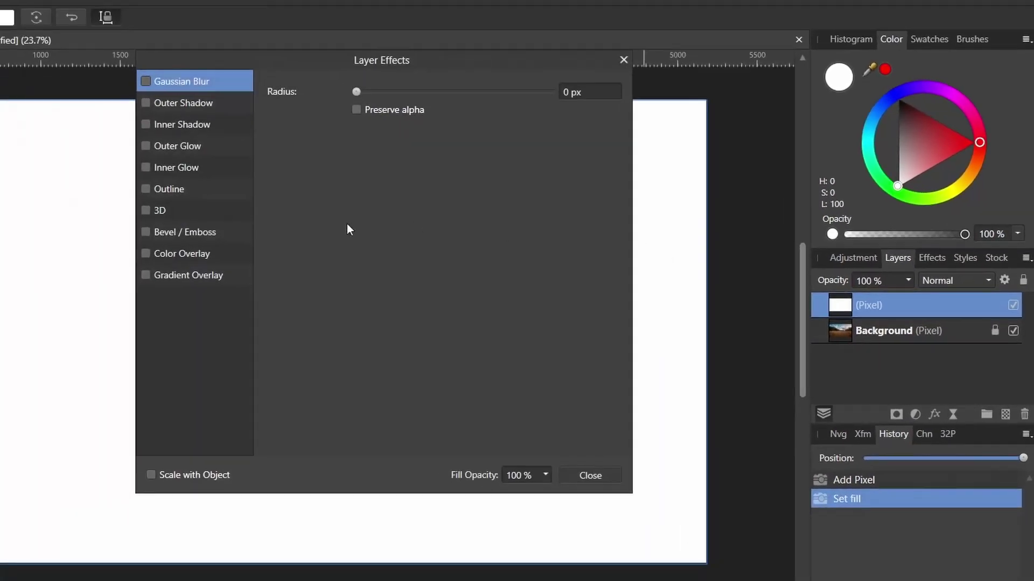
click(146, 274)
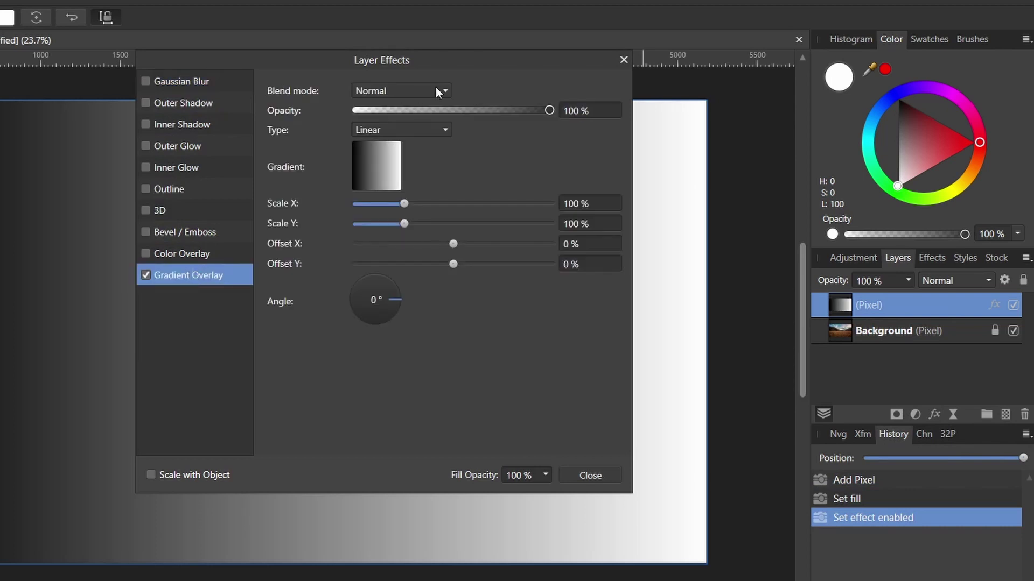
click(417, 129)
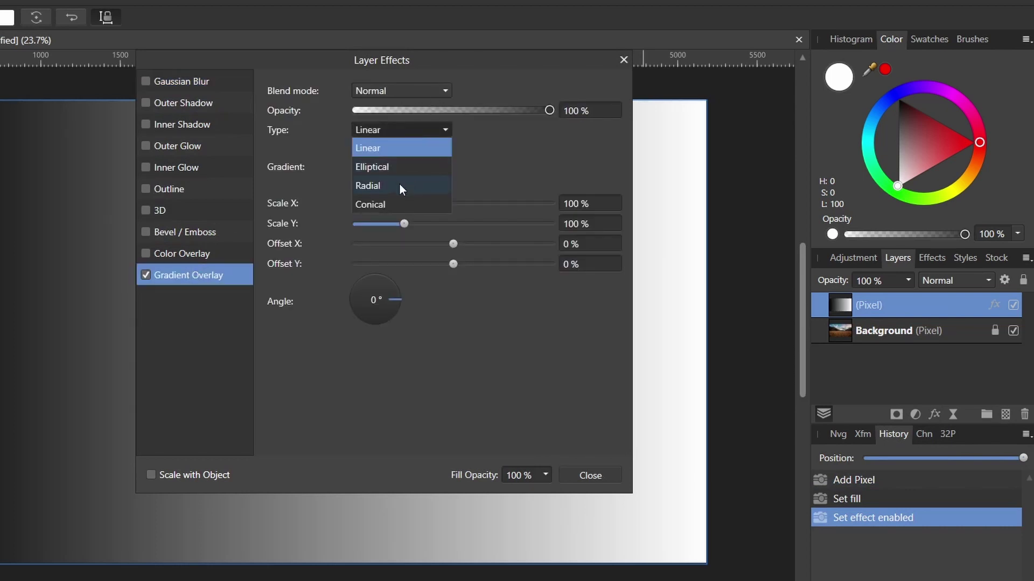
click(400, 185)
Step: Set the gradient's centre stop to a pale orange
click(383, 168)
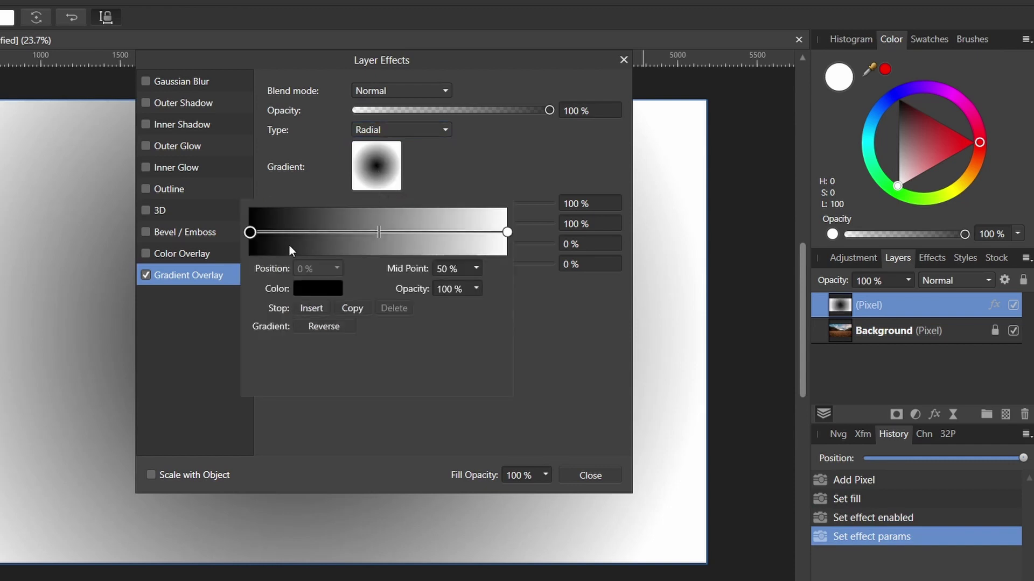
click(315, 289)
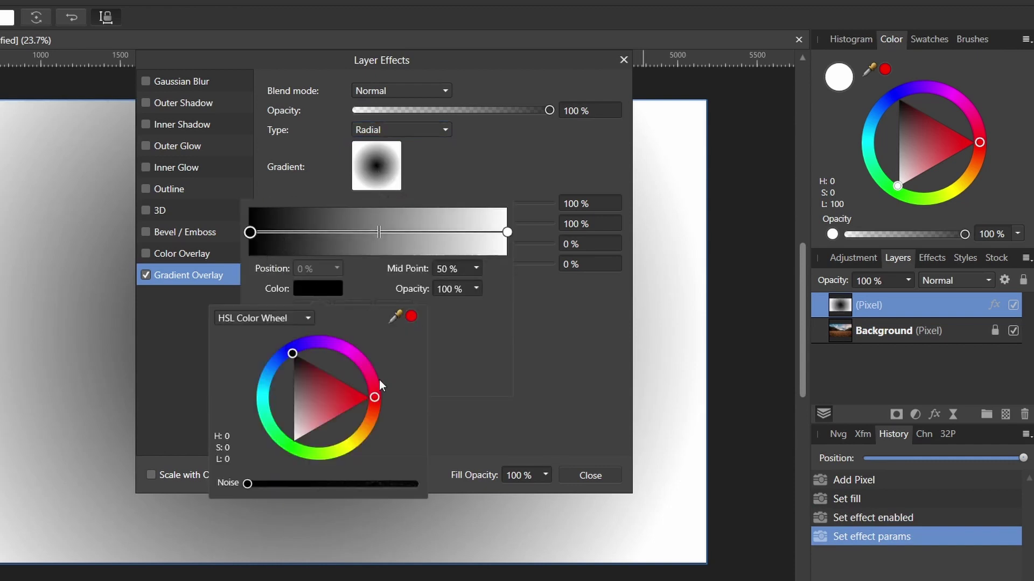
drag(375, 399, 364, 435)
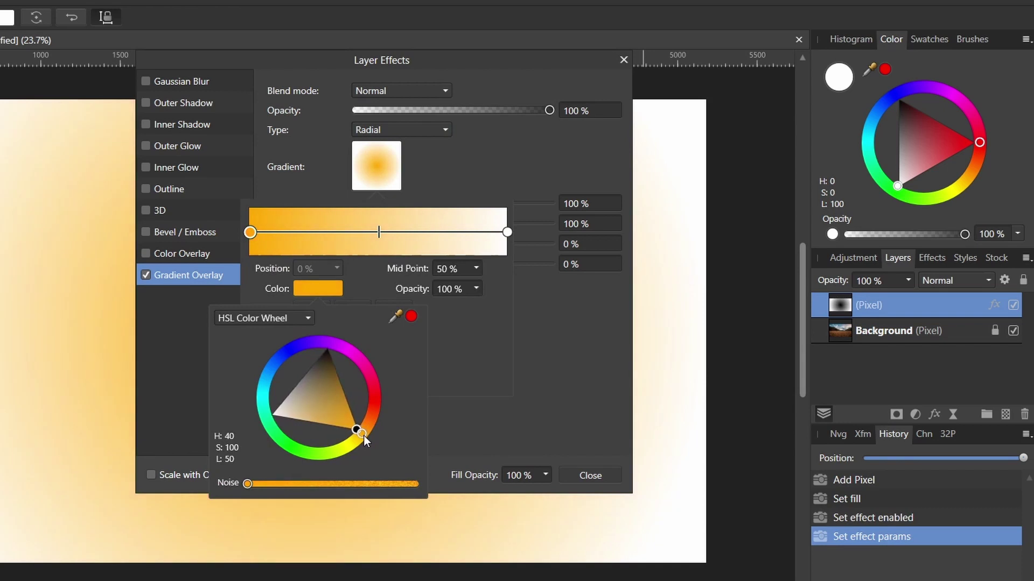
mouse_move(285, 405)
mouse_down()
mouse_move(326, 419)
mouse_move(311, 431)
mouse_up()
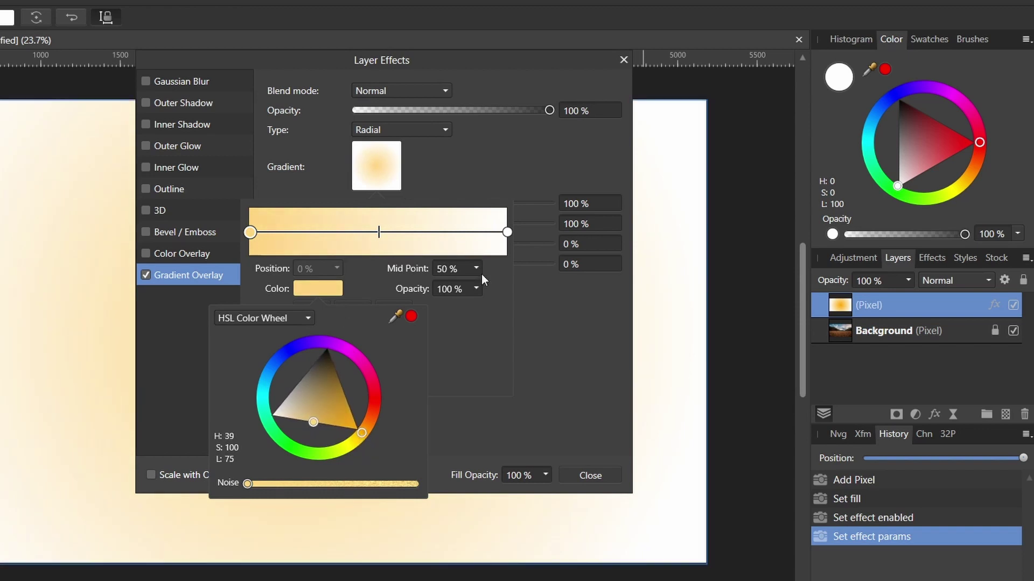
Step: Make the outer gradient stop 0% opacity and reddish-orange
click(507, 232)
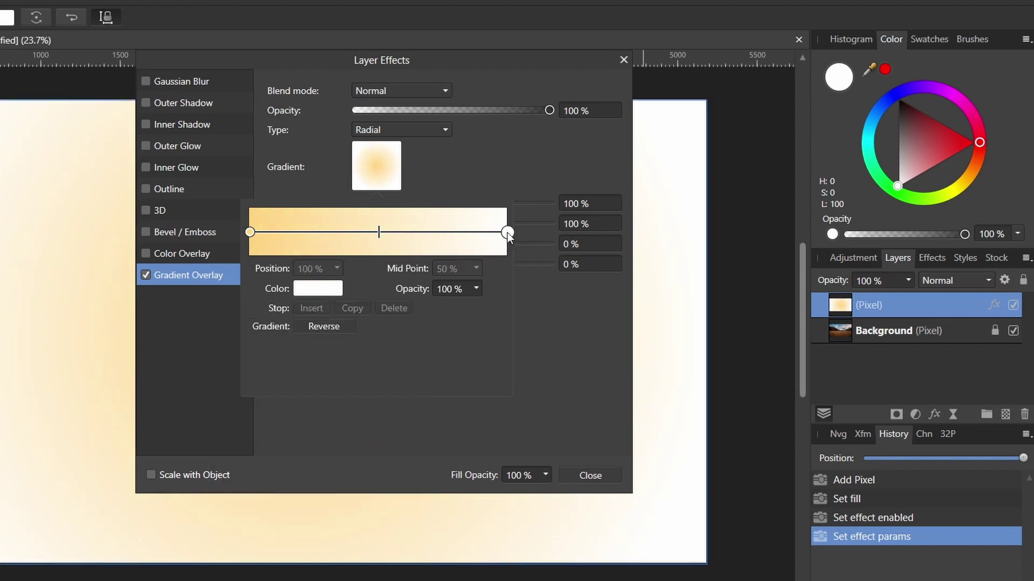
click(476, 289)
drag(477, 306, 307, 305)
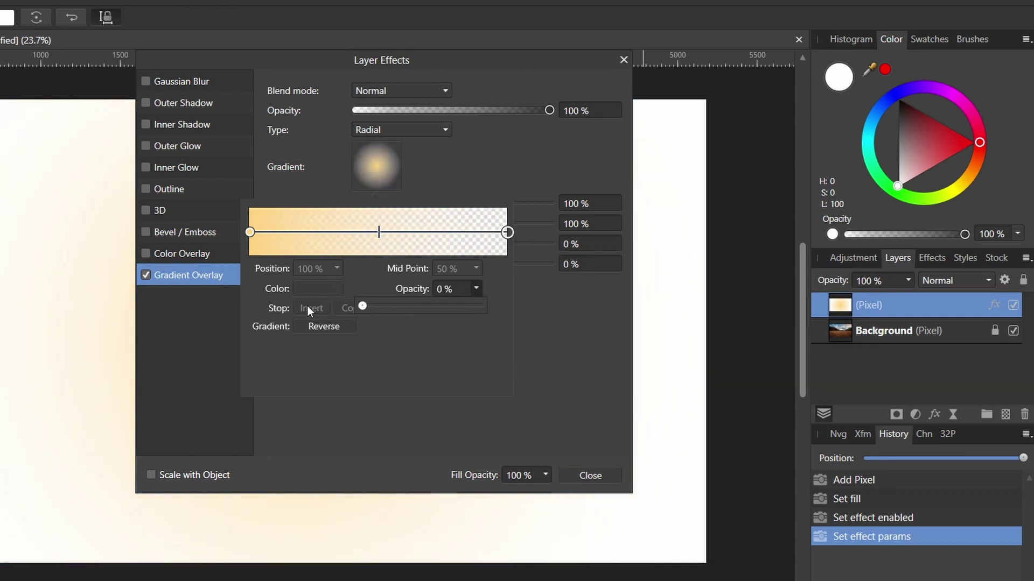
click(322, 288)
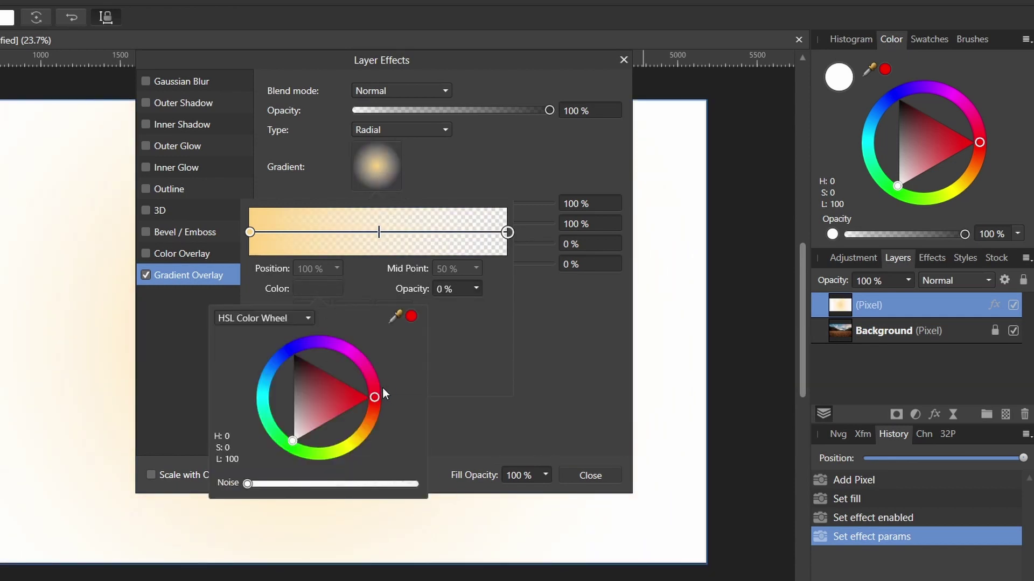
drag(376, 401, 379, 415)
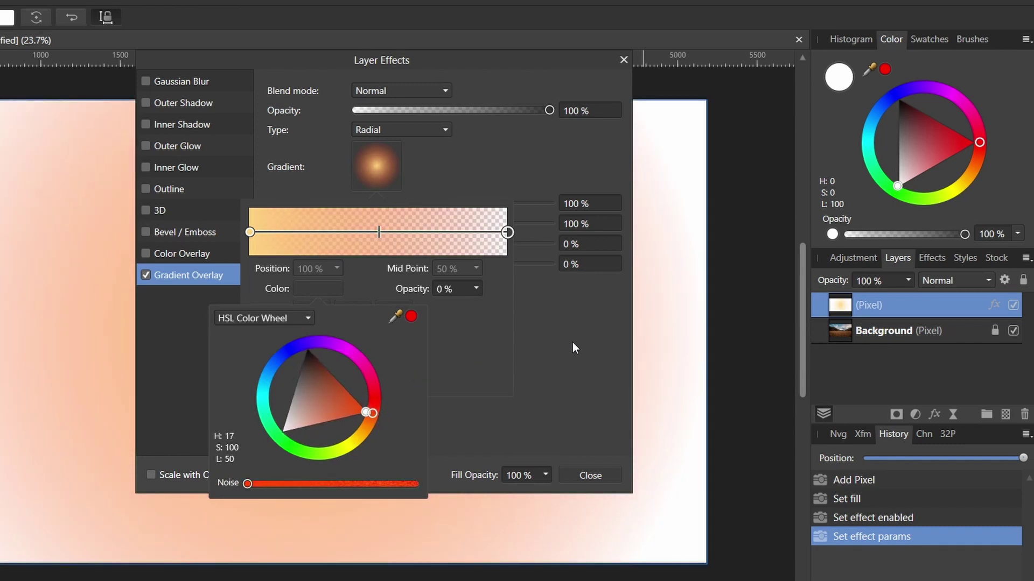
click(572, 368)
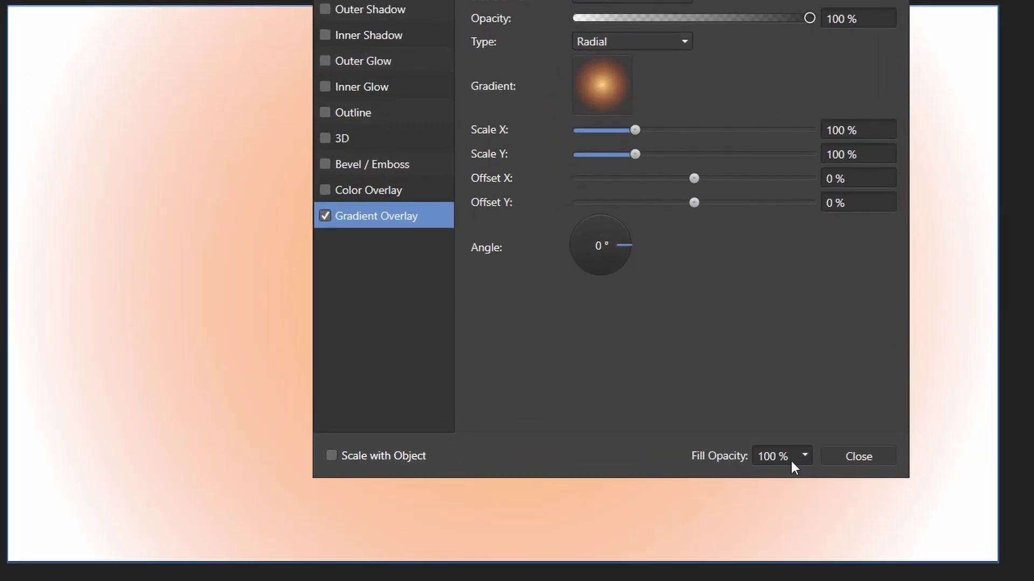
click(805, 455)
Step: Set Fill Opacity to 0% and the gradient overlay blend mode to Color Dodge
mouse_move(809, 477)
mouse_down()
mouse_move(652, 474)
mouse_move(621, 485)
mouse_up()
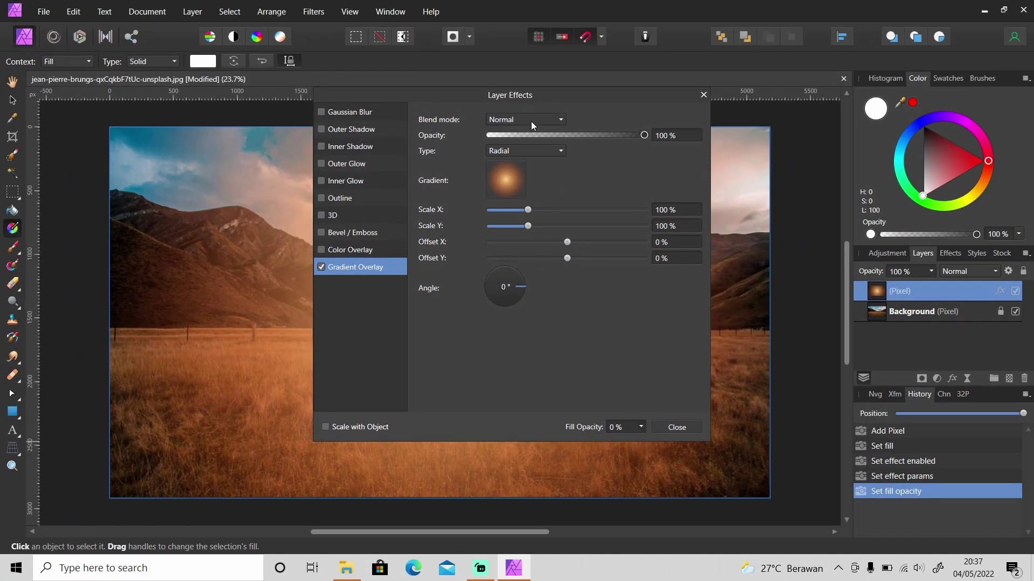
click(541, 119)
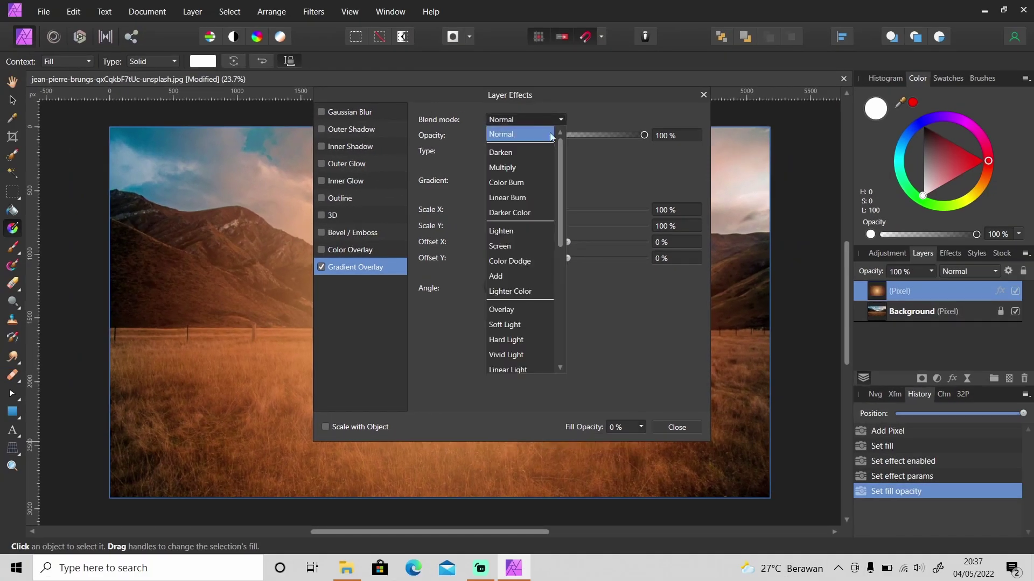
click(530, 262)
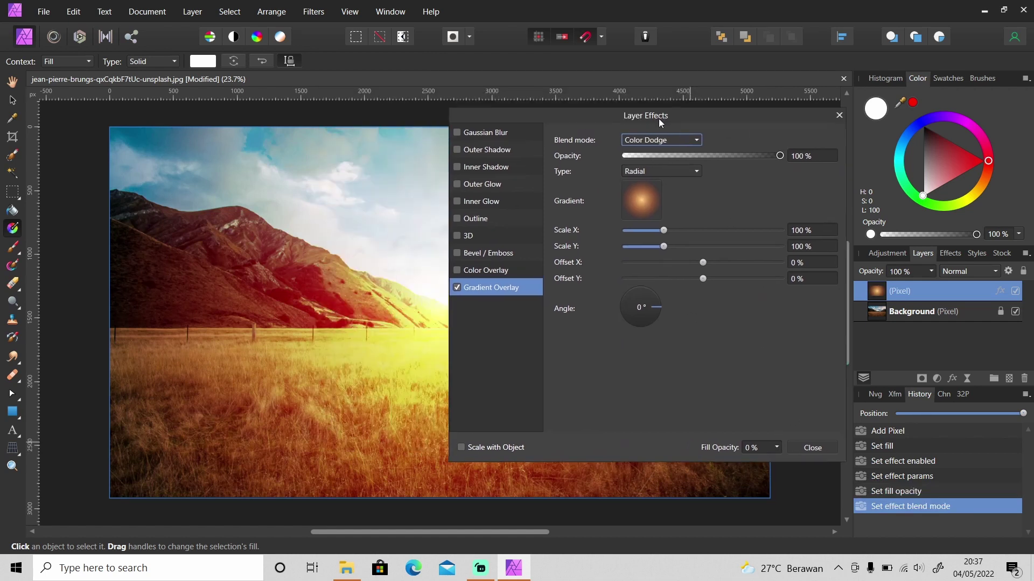
Step: Compare the glow in Normal blending, then reapply Color Dodge
drag(524, 100, 858, 109)
click(890, 132)
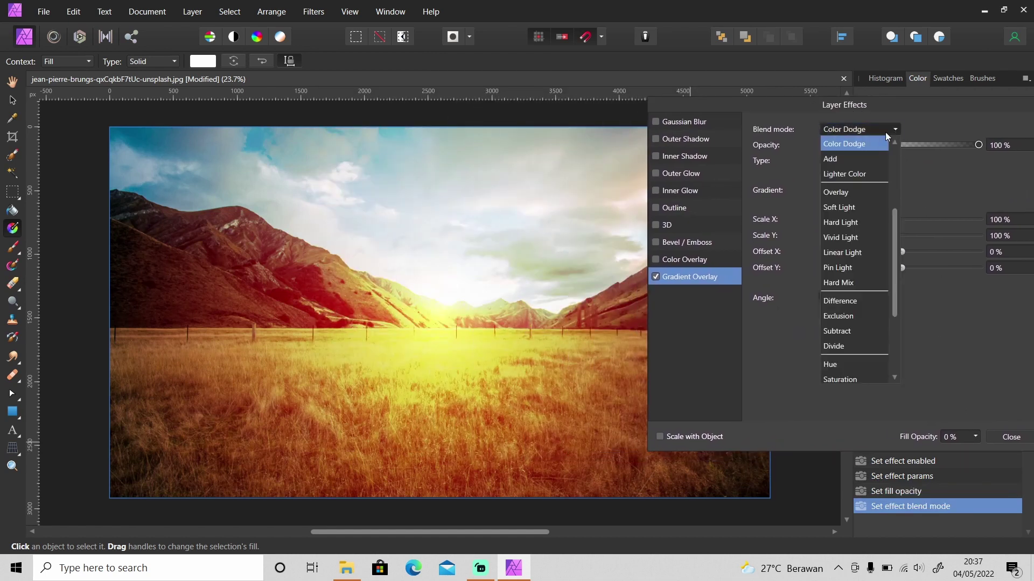
scroll(889, 157, up, 3)
click(871, 144)
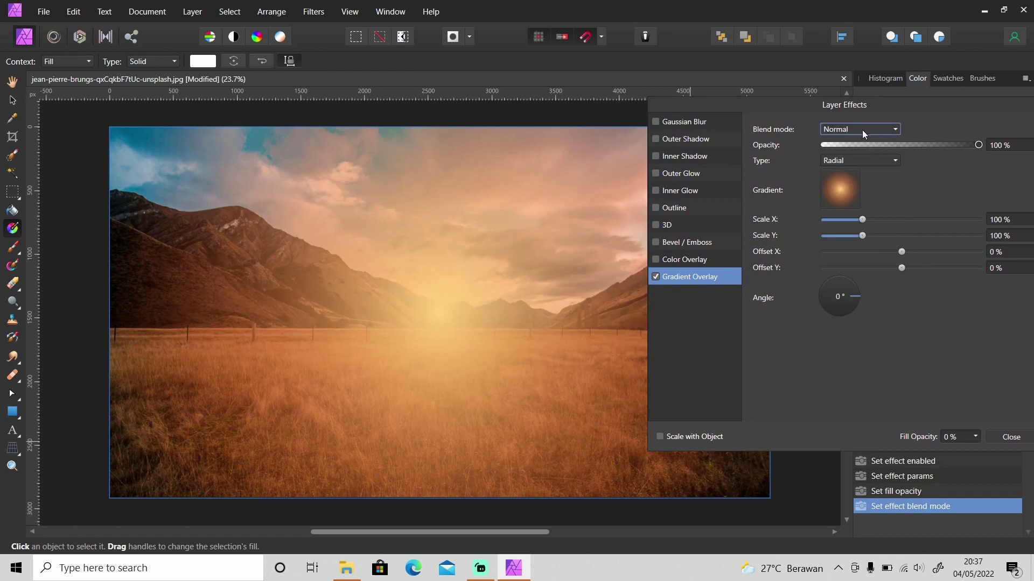
click(862, 130)
click(848, 267)
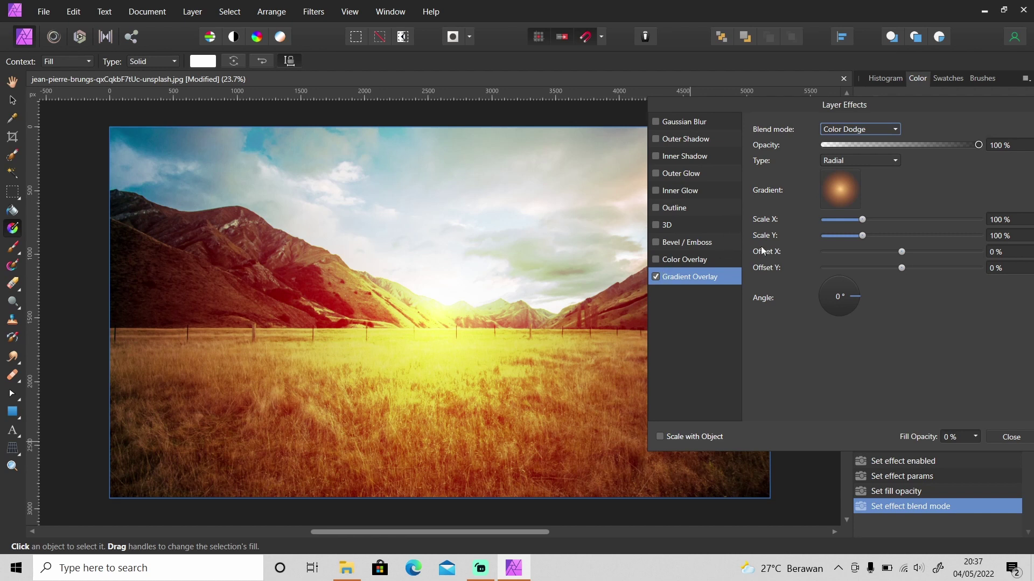
Step: Narrow the radial glow to 25% width and shift its horizontal offset to 17%
drag(862, 221, 835, 223)
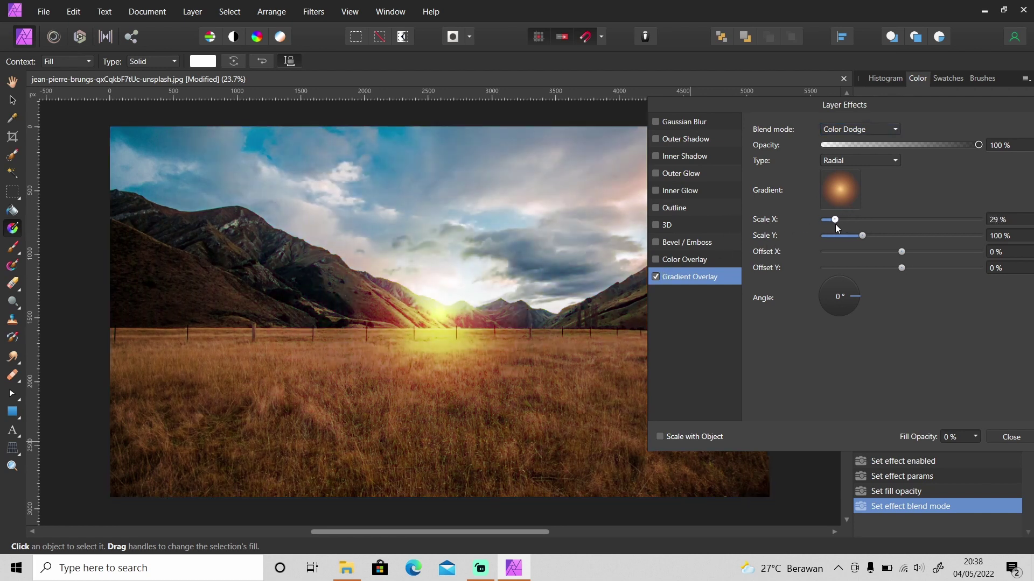
drag(835, 224, 834, 224)
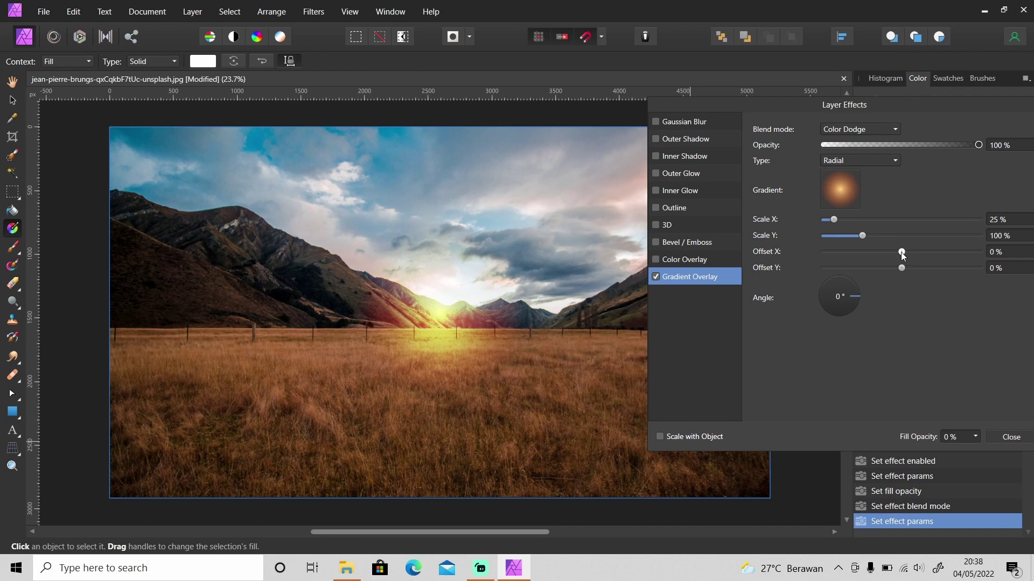
drag(902, 252, 910, 253)
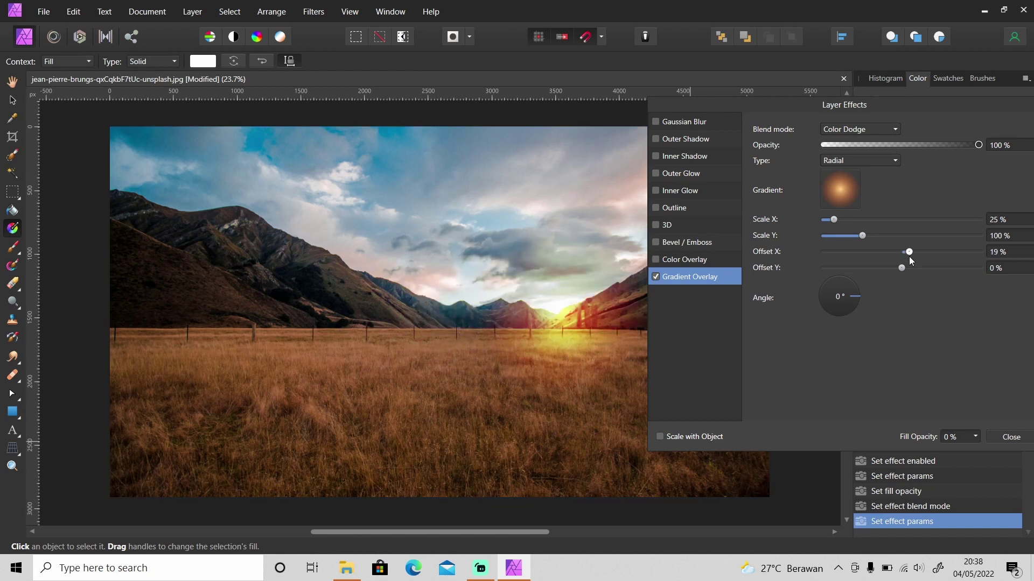
drag(910, 257, 900, 270)
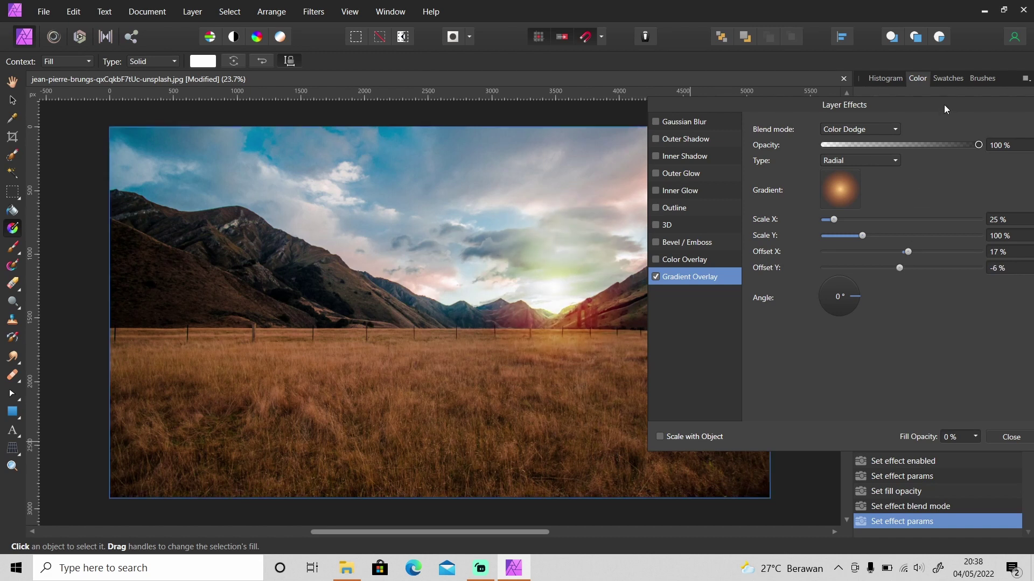
Step: Close the Layer Effects dialog and add a new empty pixel layer
drag(943, 107, 776, 111)
key(Escape)
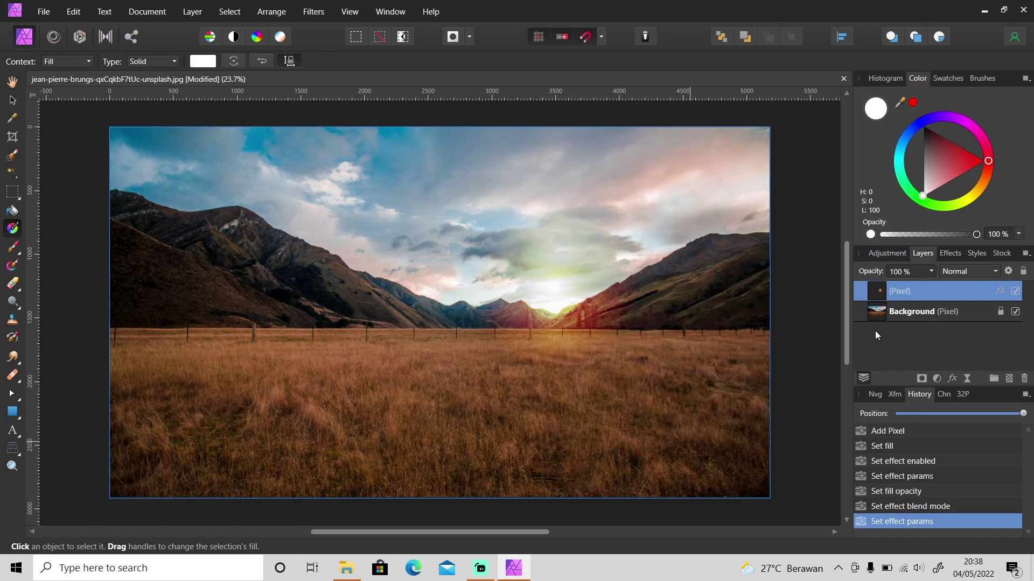
click(1009, 379)
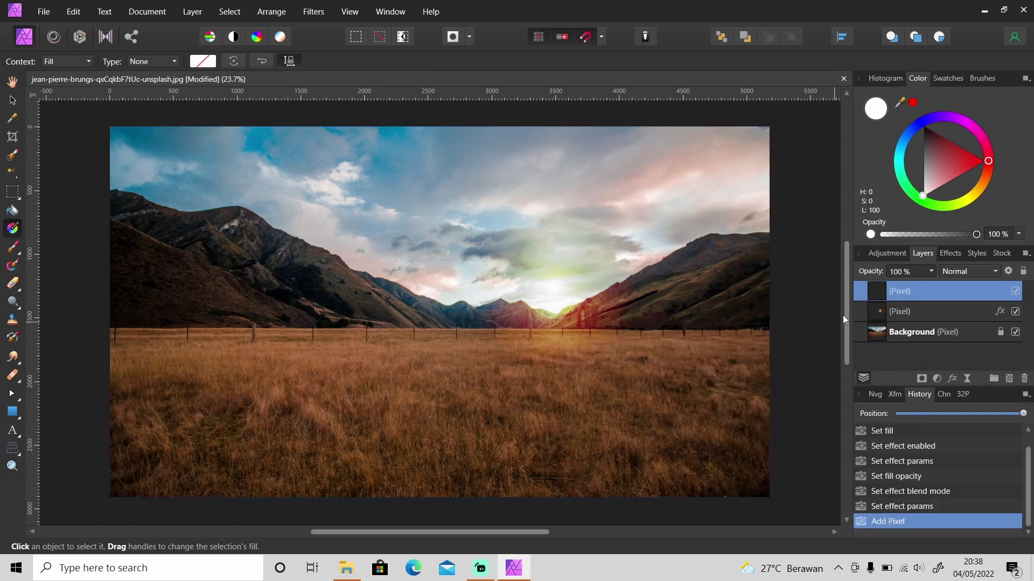
Step: Brush a soft orange blob over the valley and set that layer to Color Dodge
key(b)
click(403, 267)
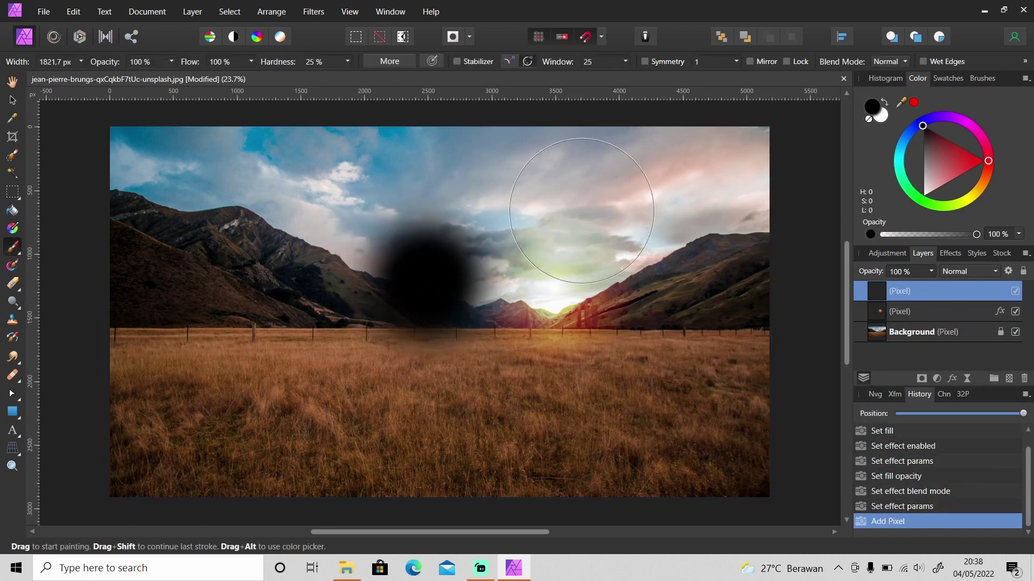
key(ctrl+z)
drag(990, 164, 983, 182)
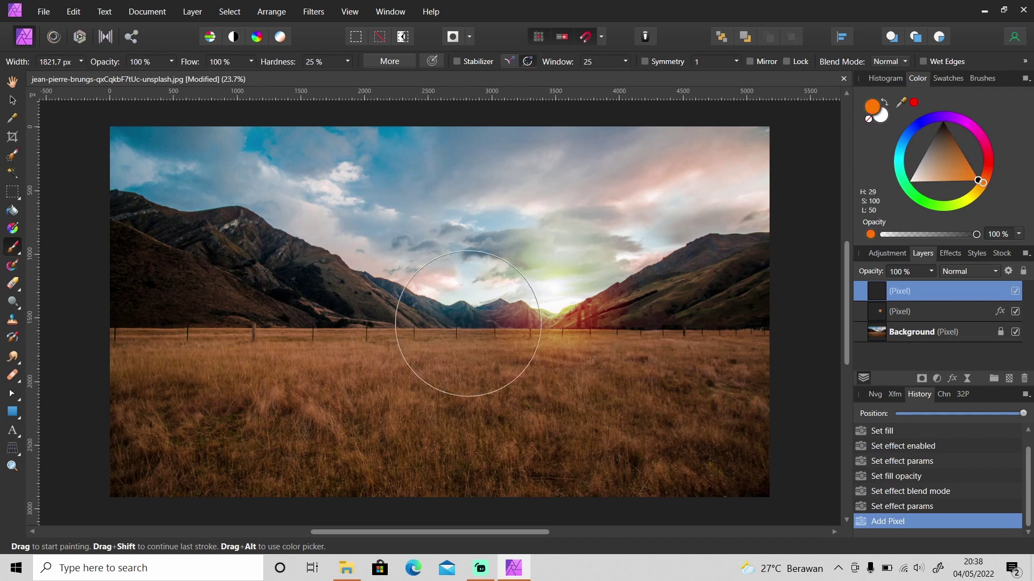
click(413, 269)
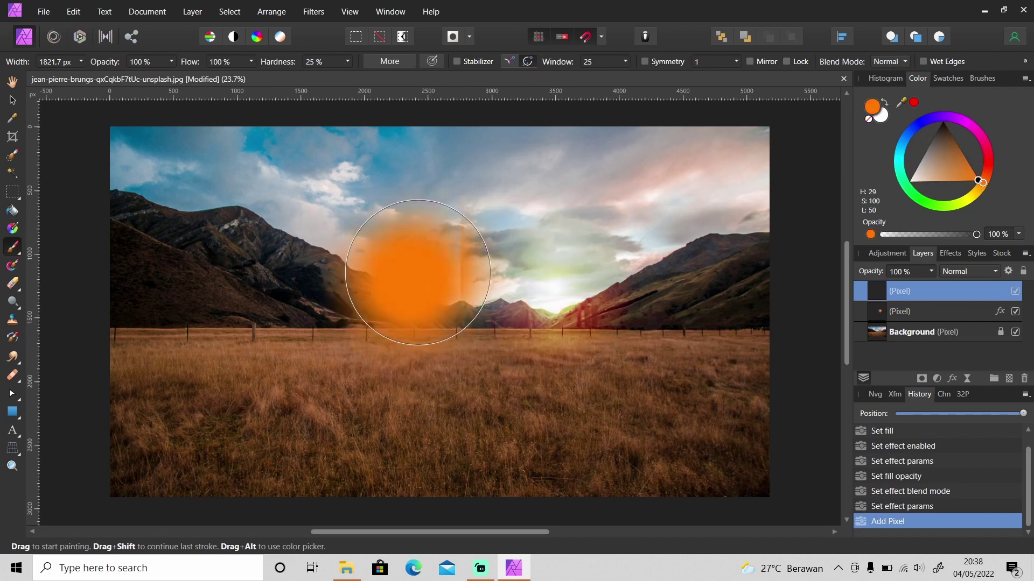
click(958, 271)
click(957, 412)
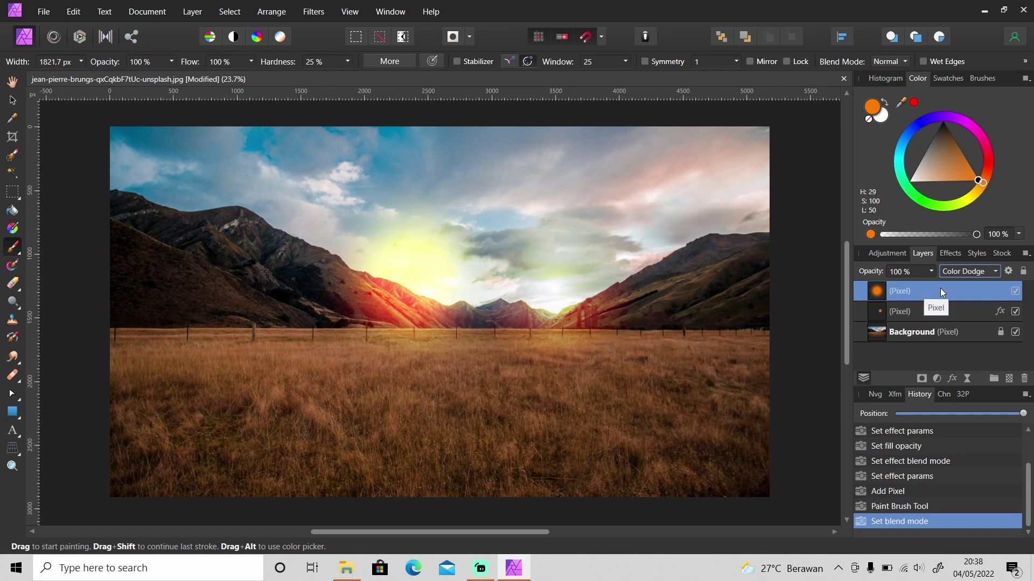
Step: Delete the orange paint layer and add an orange Lens Filter adjustment at 50% density
key(Delete)
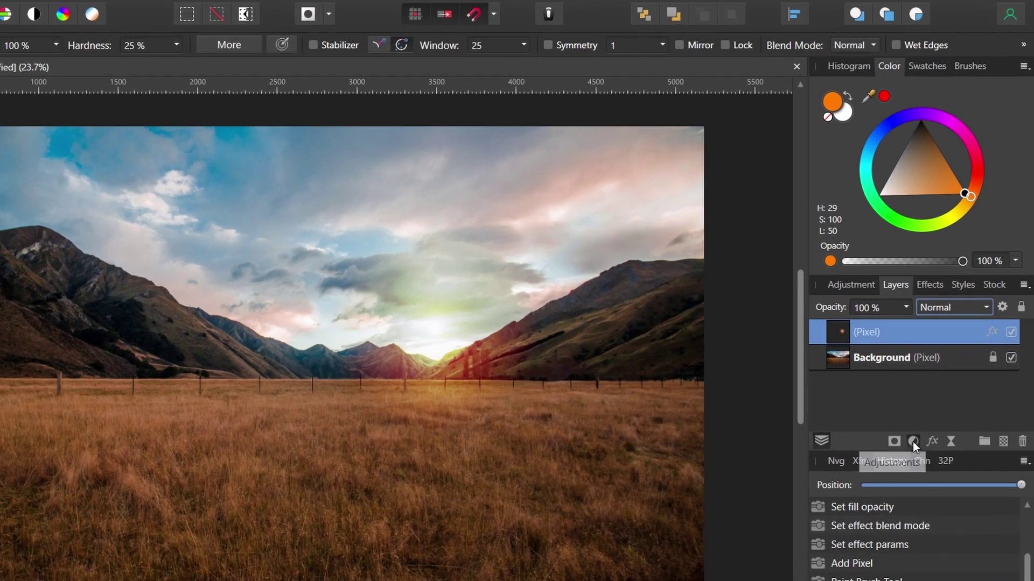
click(937, 378)
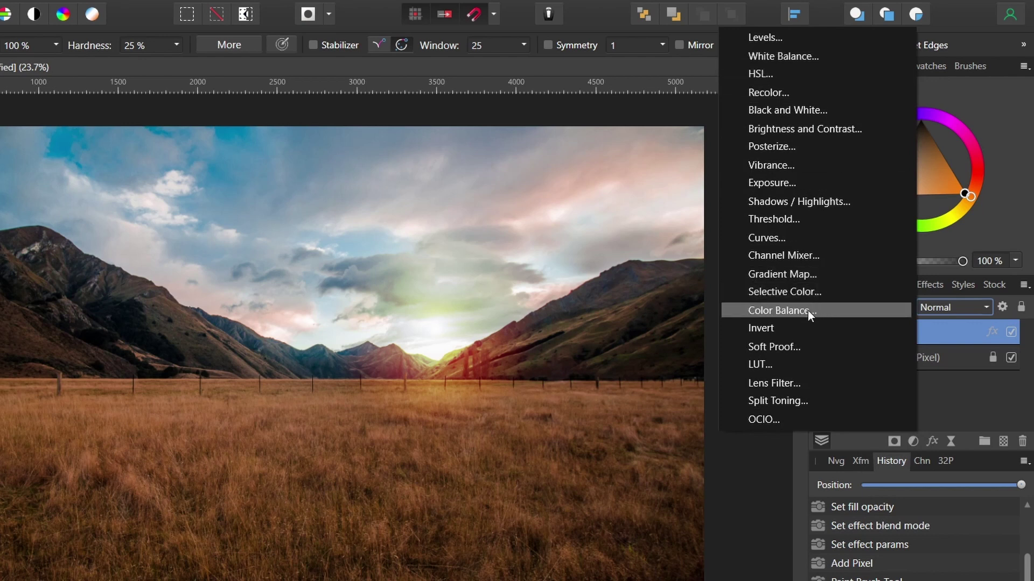
click(791, 383)
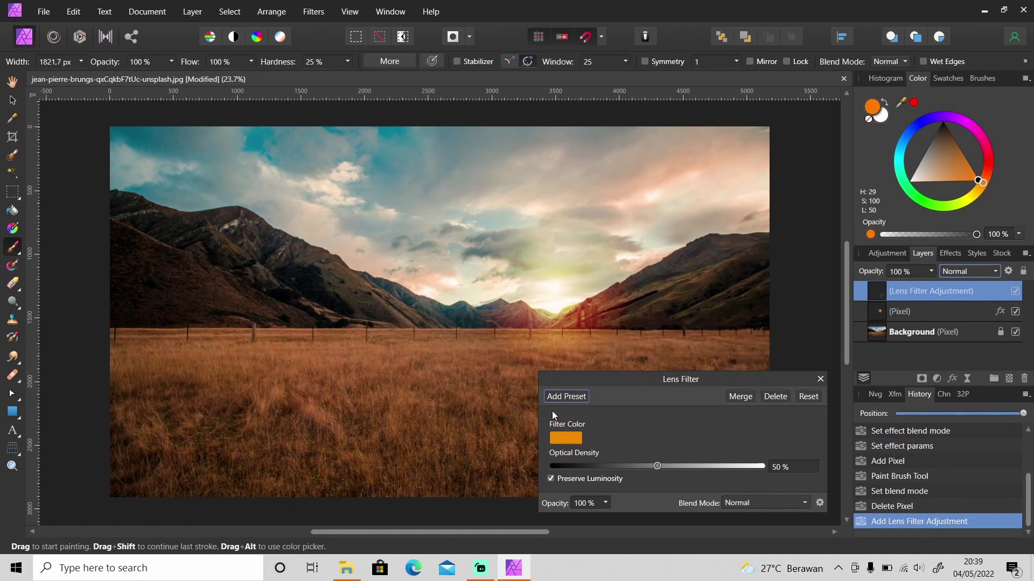
click(564, 439)
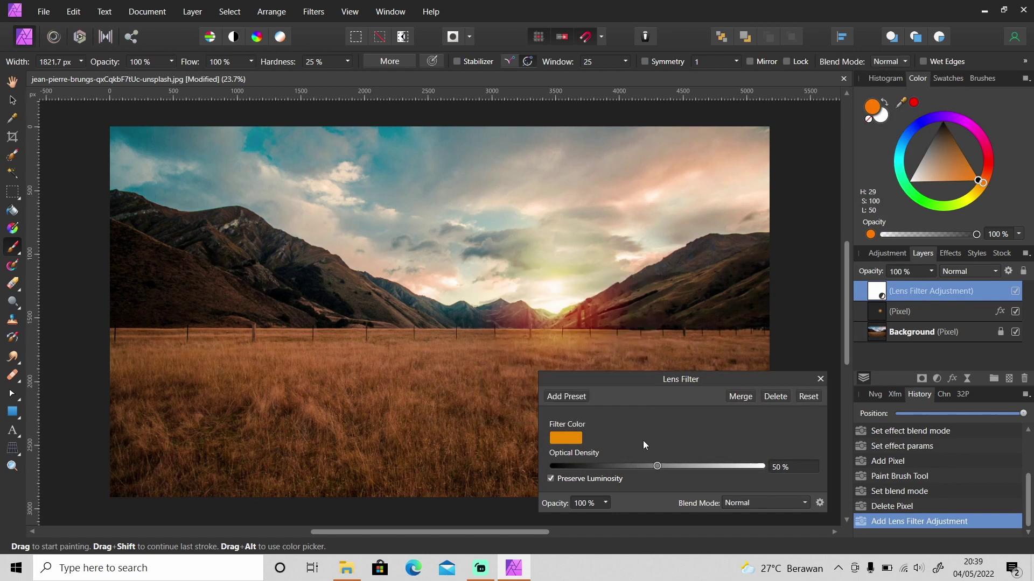
click(821, 379)
Step: Toggle the Lens Filter and flare layers' visibility to compare the warming effect
click(1015, 292)
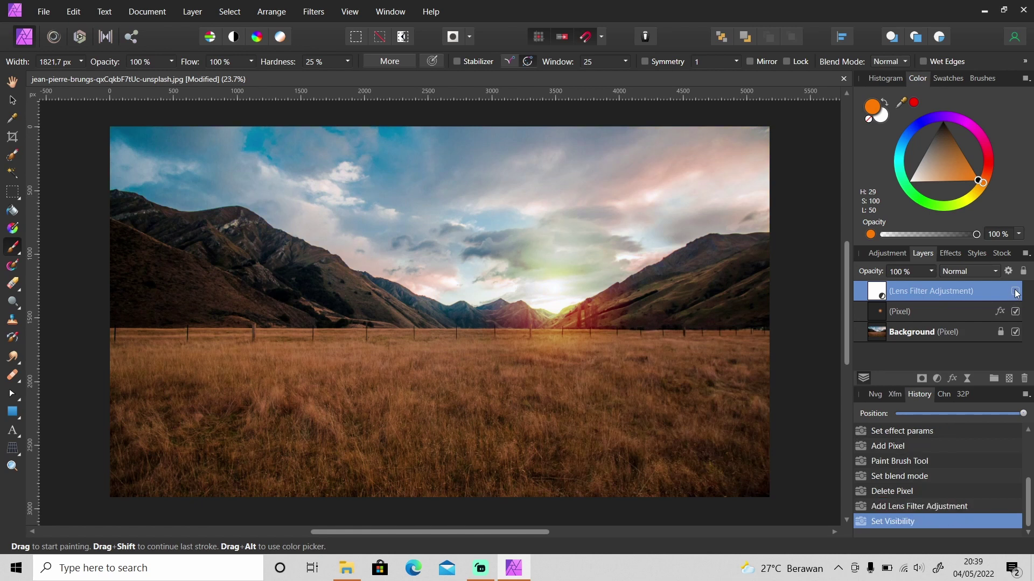
shift+click(933, 312)
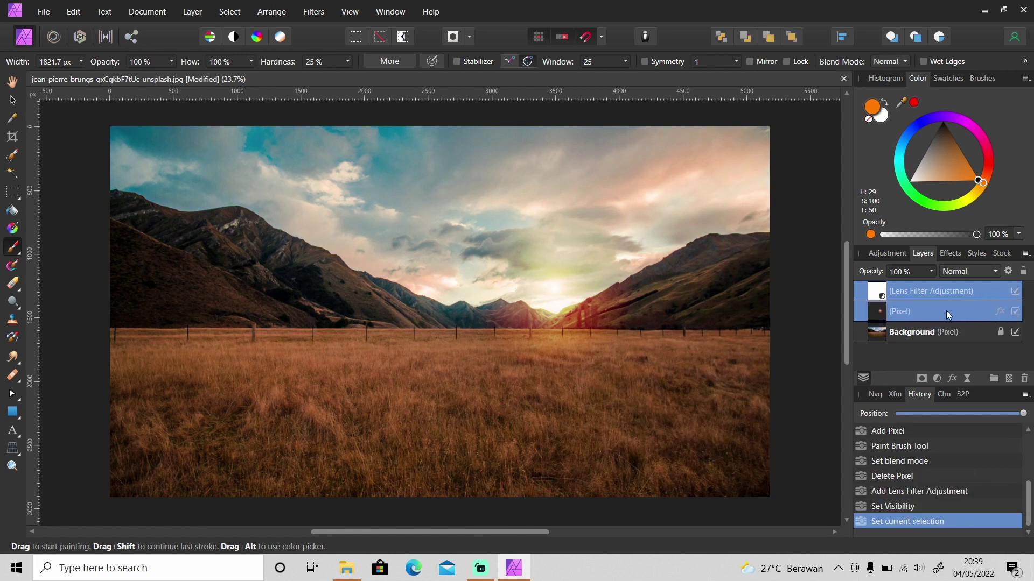
click(1015, 312)
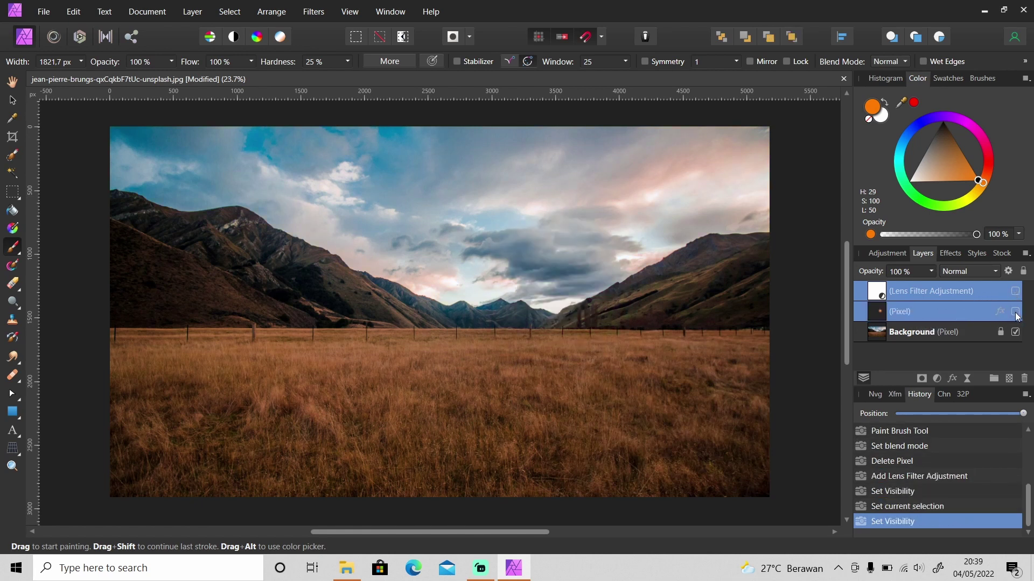
click(1015, 312)
click(1015, 313)
click(1015, 313)
Step: Hide both the Lens Filter and flare layers and select the Background photo layer
click(935, 297)
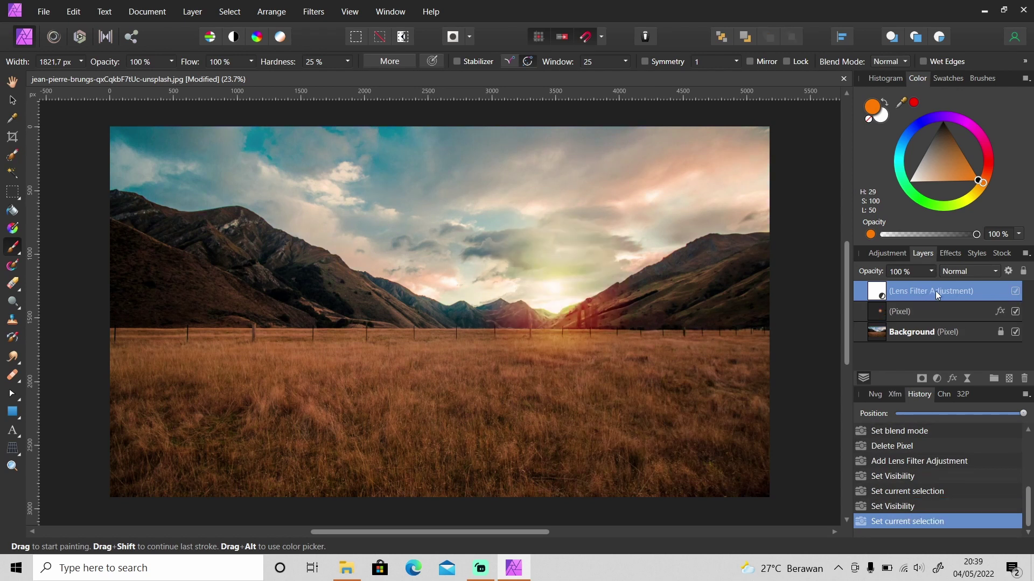
click(1015, 292)
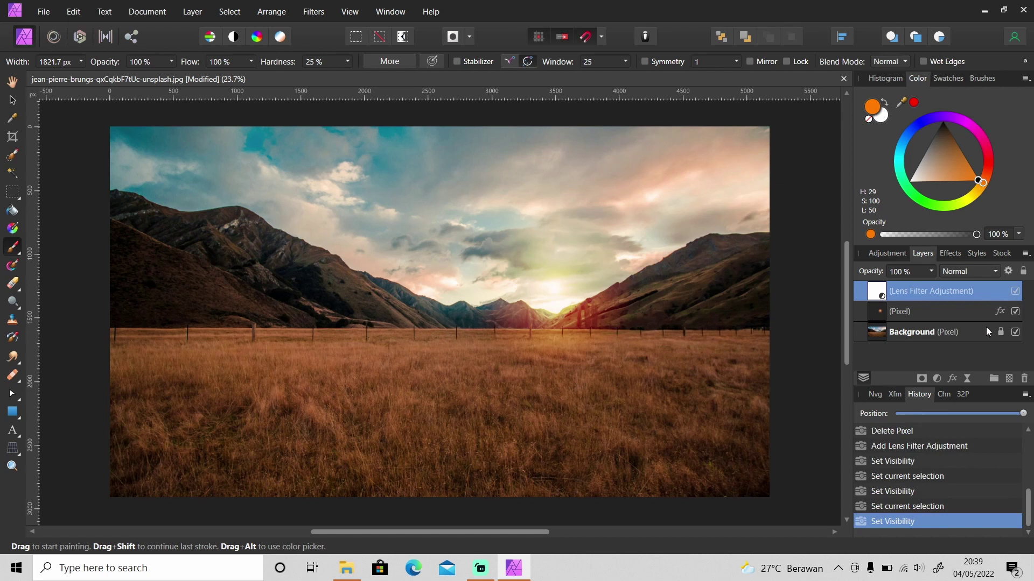
ctrl+click(955, 311)
click(1015, 312)
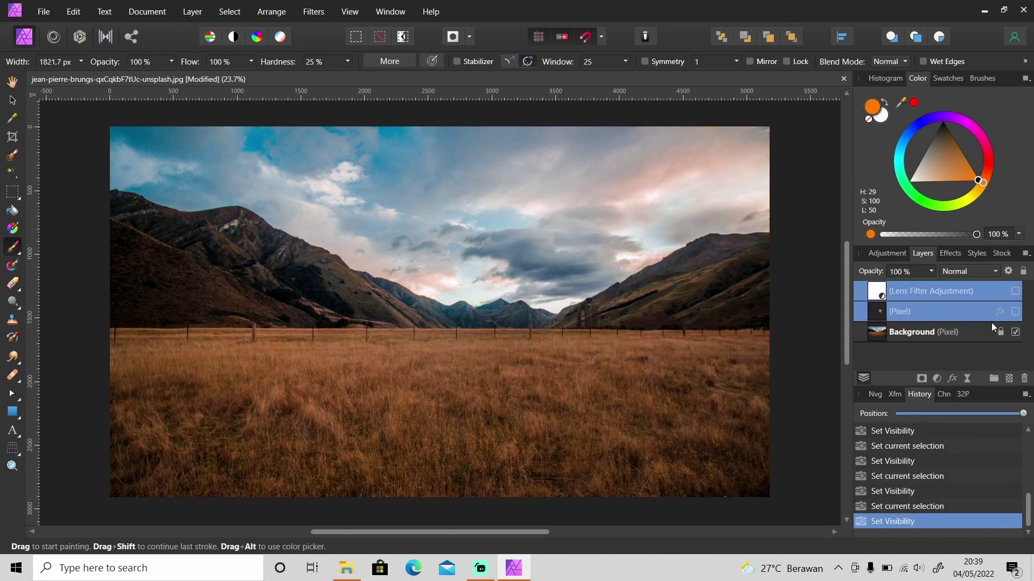
click(944, 333)
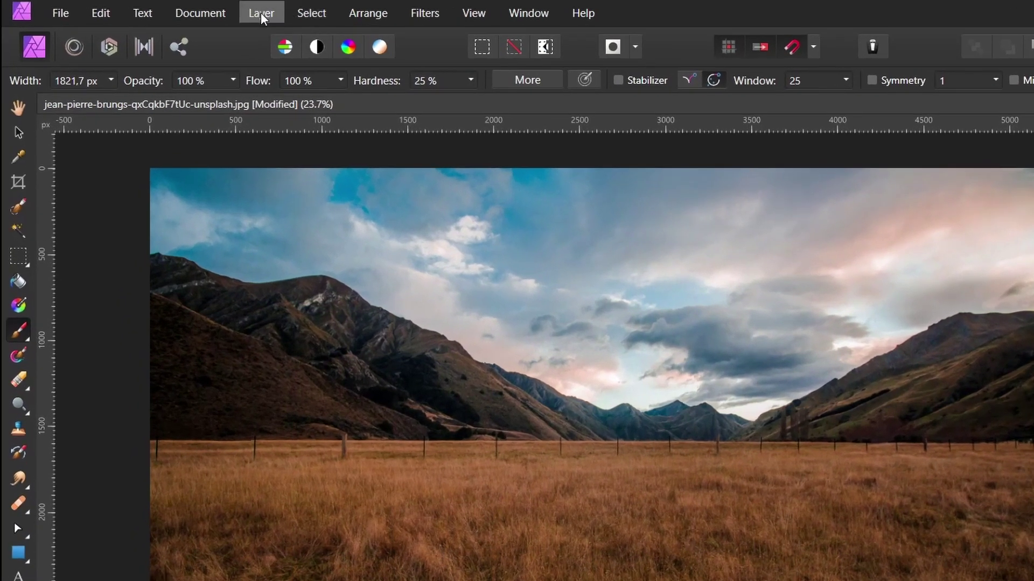
Step: Add a Lighting live filter layer to the Background via Layer > New Live Filter Layer
click(260, 12)
mouse_move(70, 239)
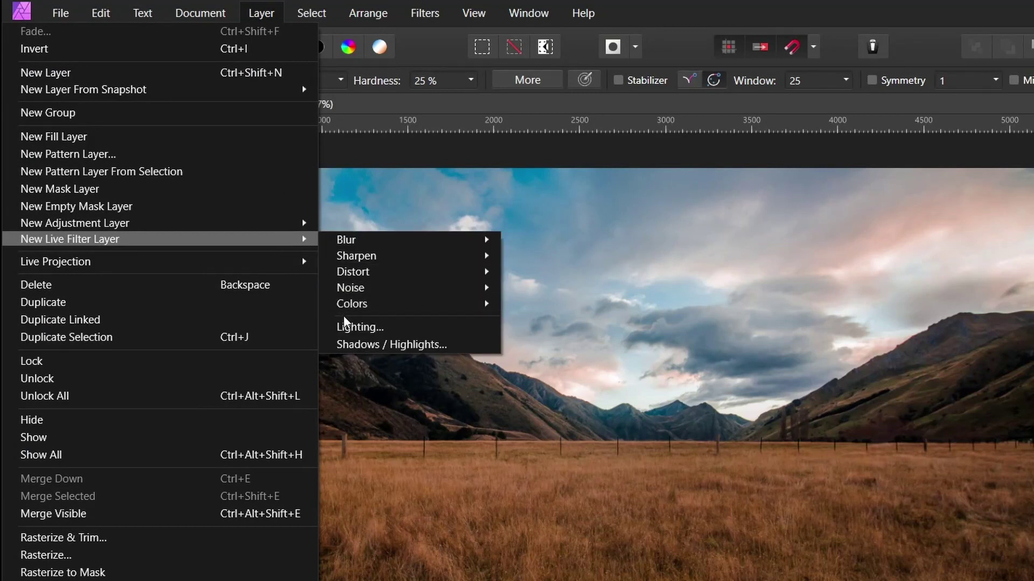
click(368, 328)
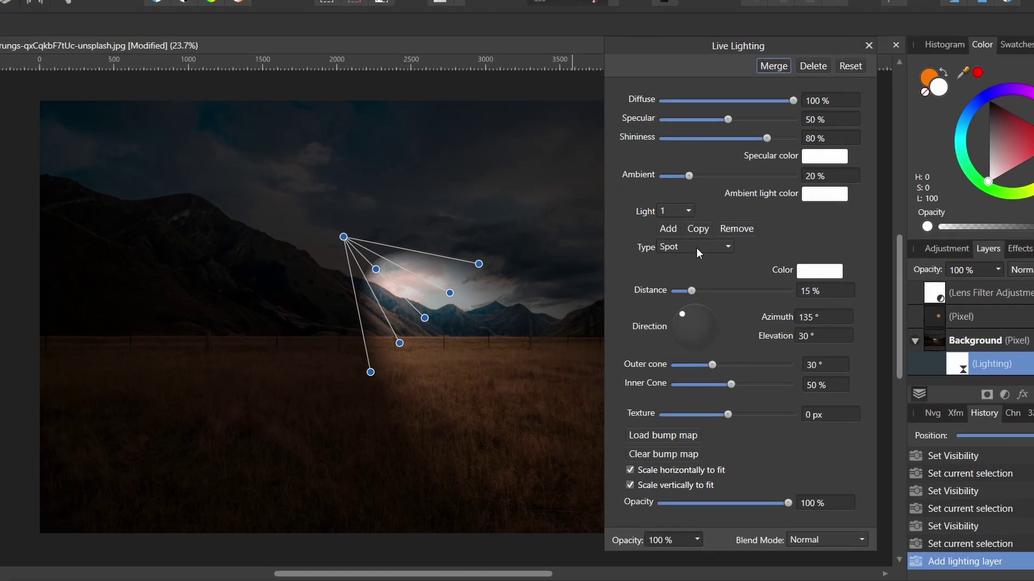
Step: Switch the light type to Point and reduce its distance to 5%
click(692, 250)
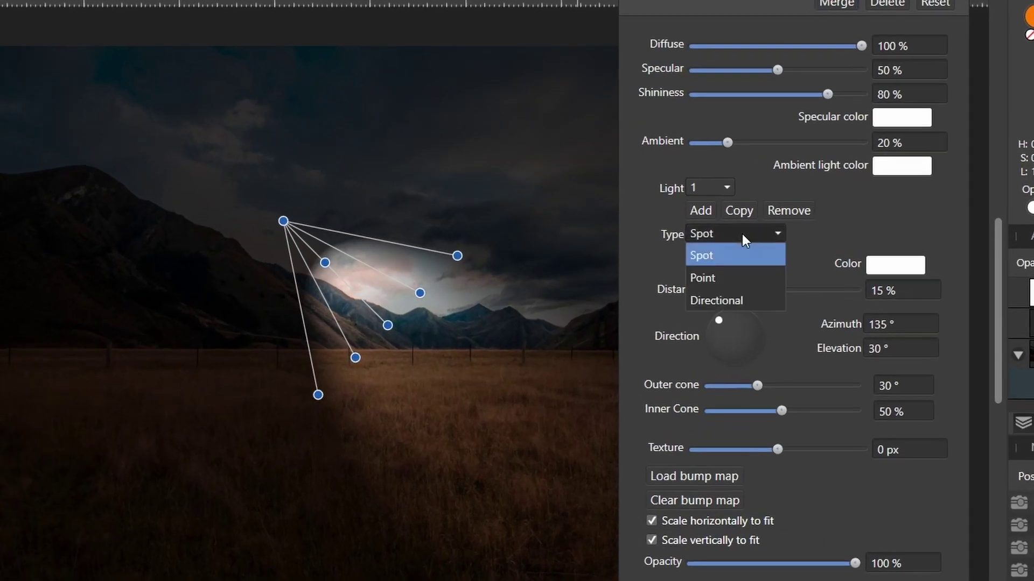
click(730, 277)
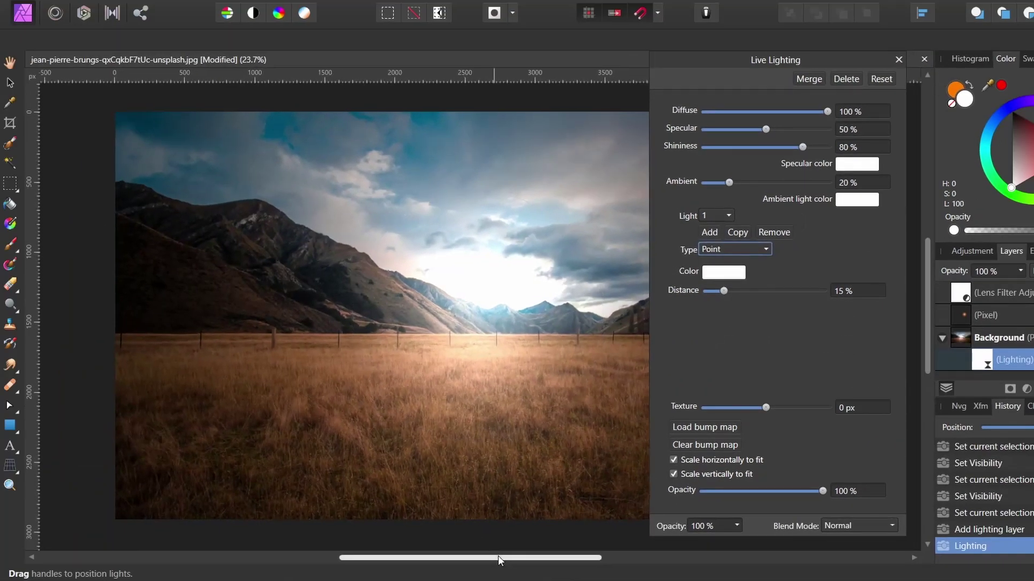
drag(500, 560, 533, 561)
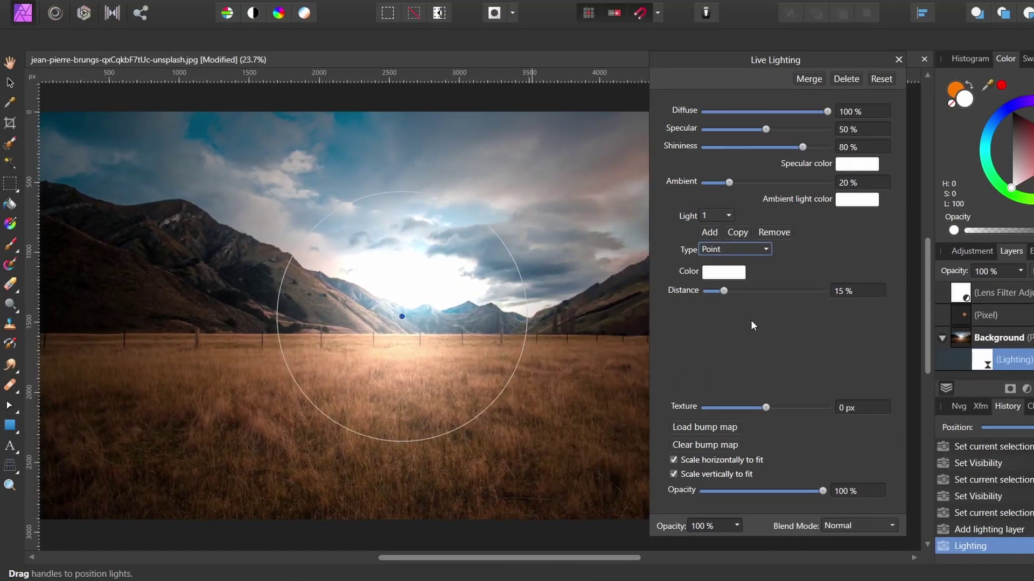
drag(723, 291, 712, 296)
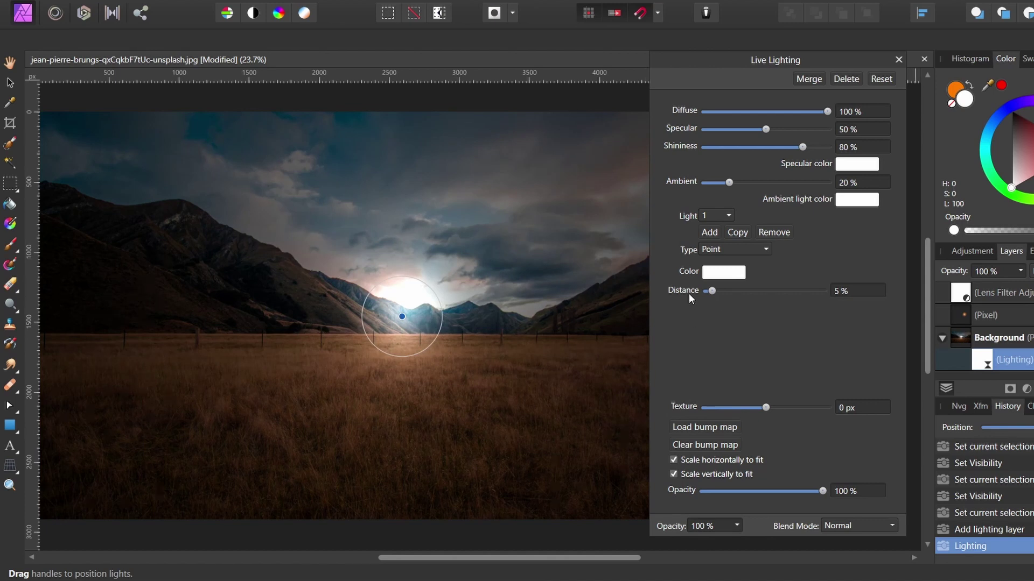
Step: Tint the point light pale warm yellow and raise Ambient to 49%
click(734, 273)
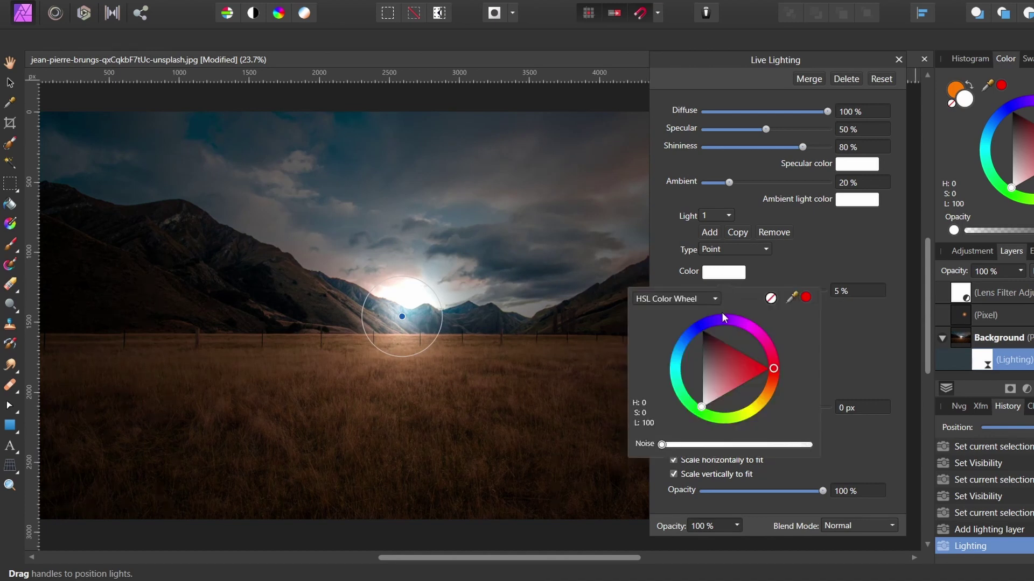
drag(772, 368, 764, 401)
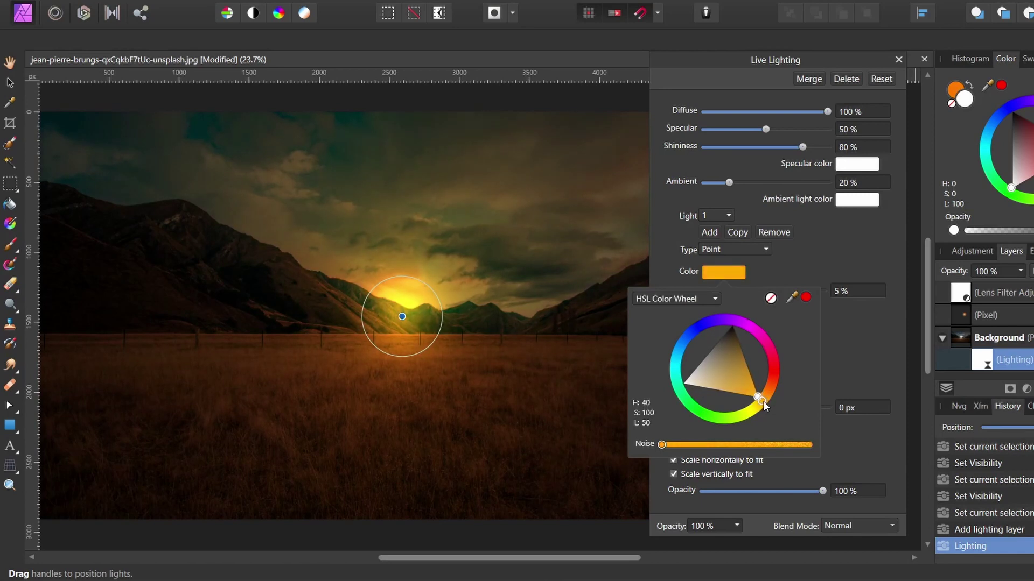
drag(738, 390, 723, 395)
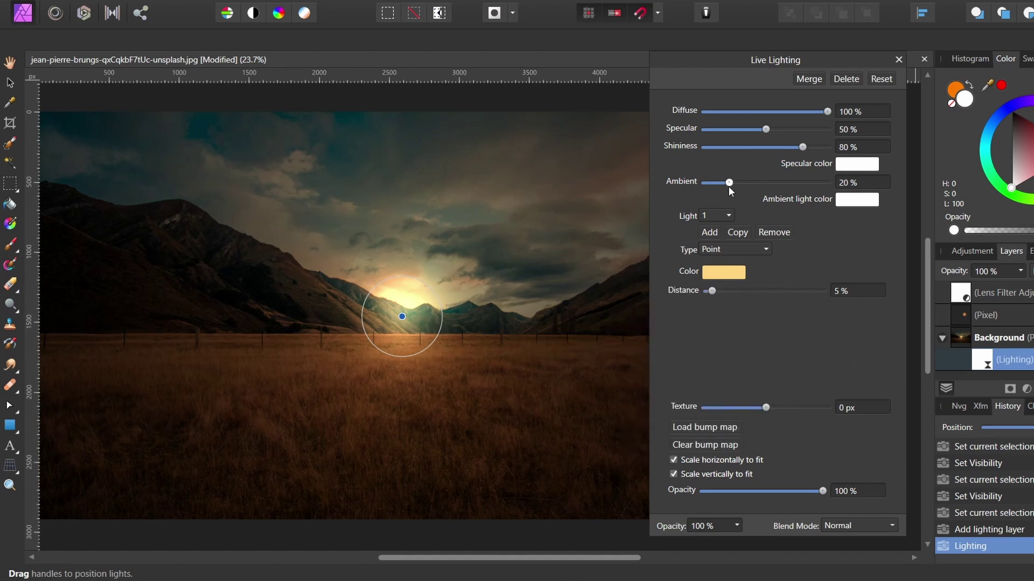
drag(729, 183, 765, 189)
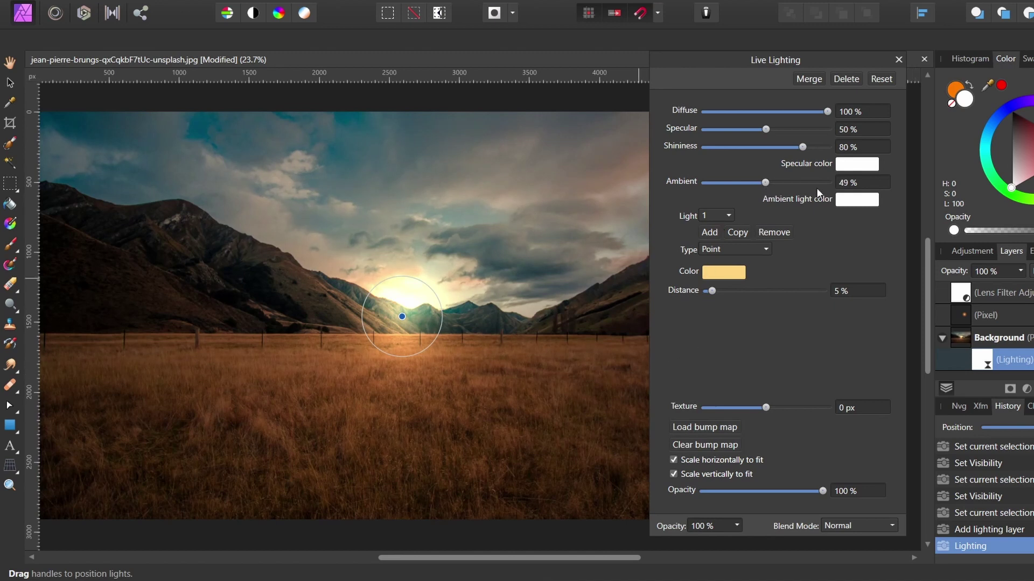
Step: Set the specular colour to orange and raise Specular to 100%
click(857, 164)
drag(907, 261, 898, 290)
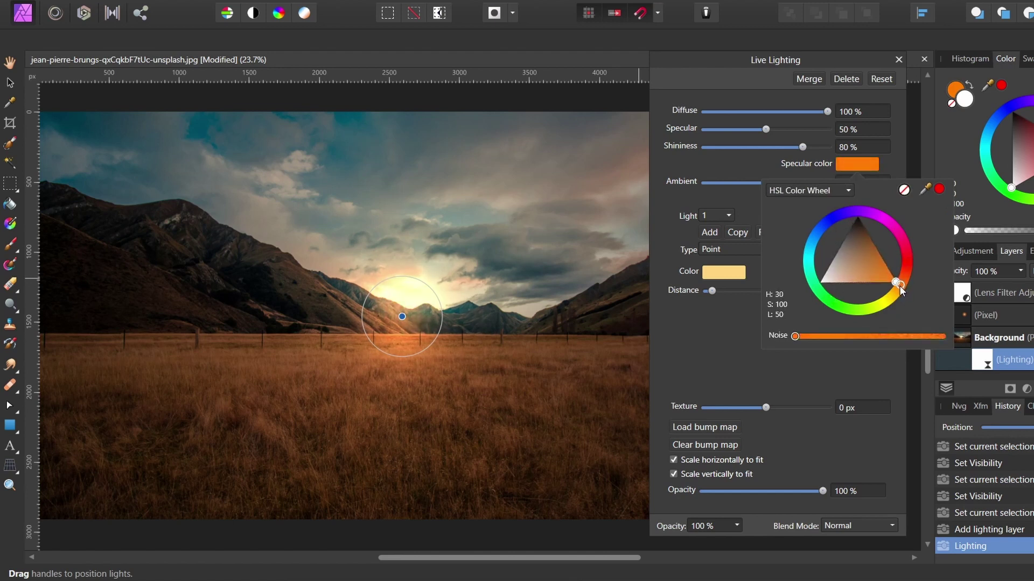
click(715, 349)
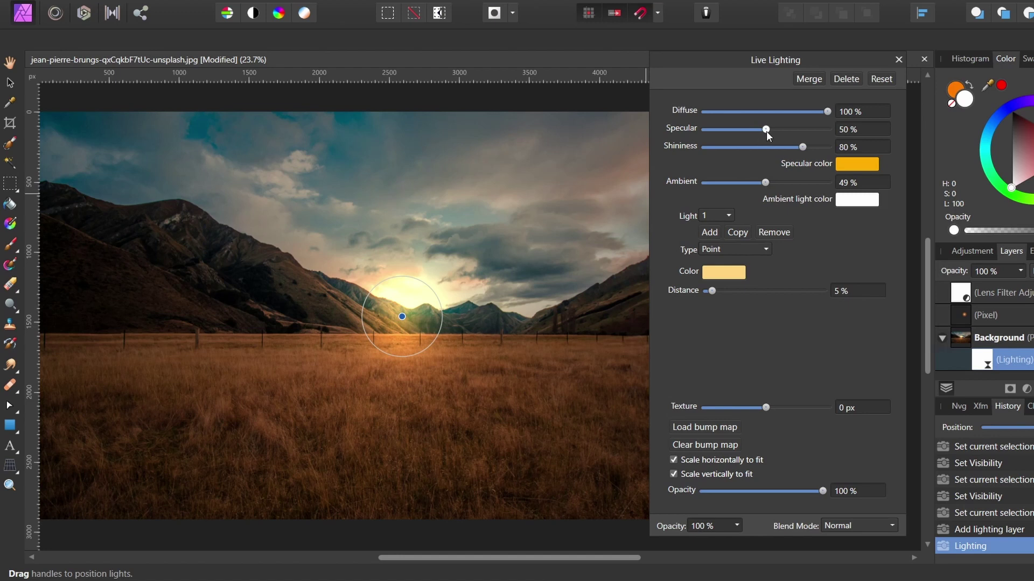
drag(766, 129, 864, 147)
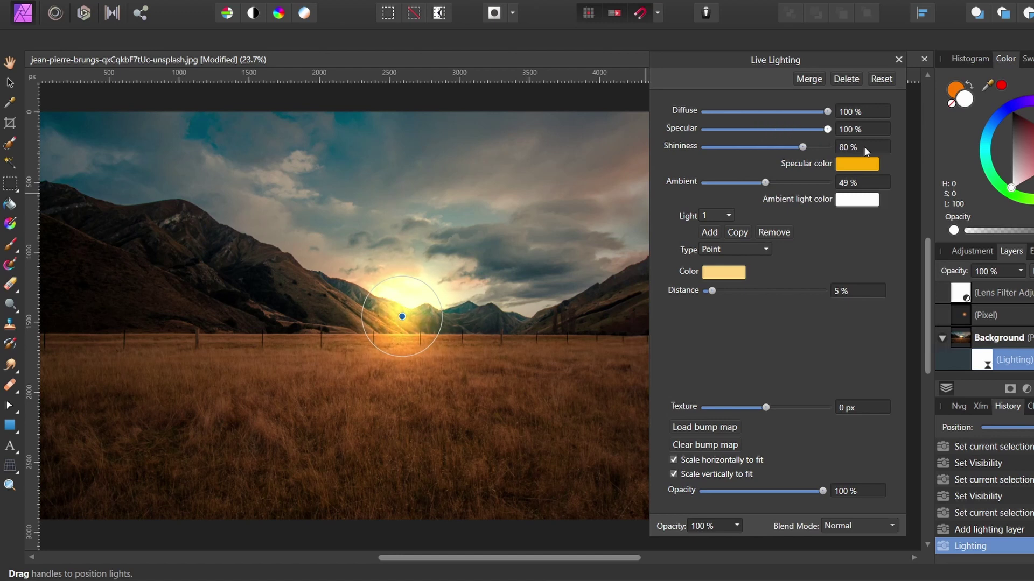
Step: Raise Shininess to 87%, move the light rightward in the valley, and apply the lighting
click(805, 153)
drag(806, 157, 813, 161)
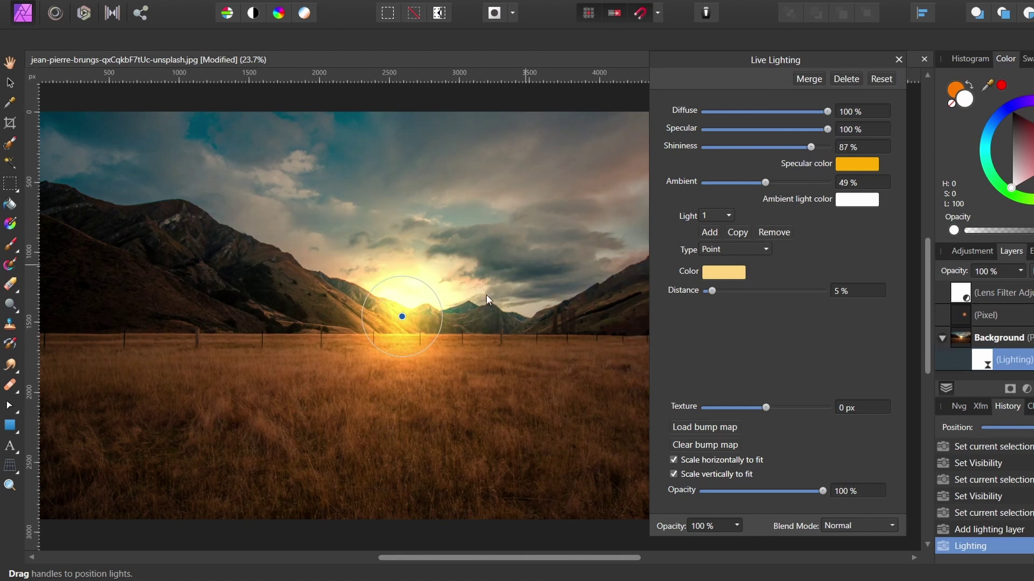
drag(401, 316, 525, 309)
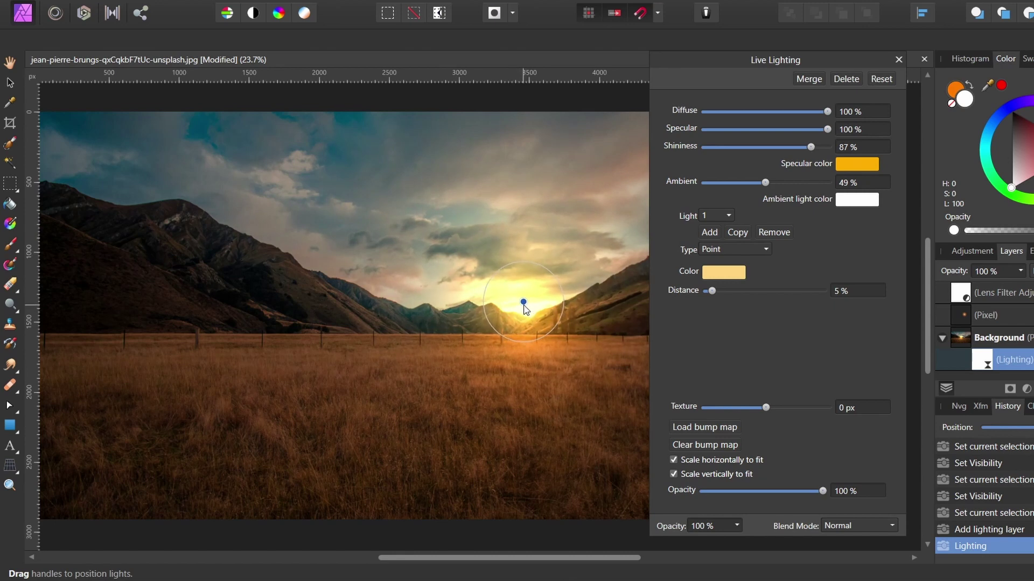
click(897, 60)
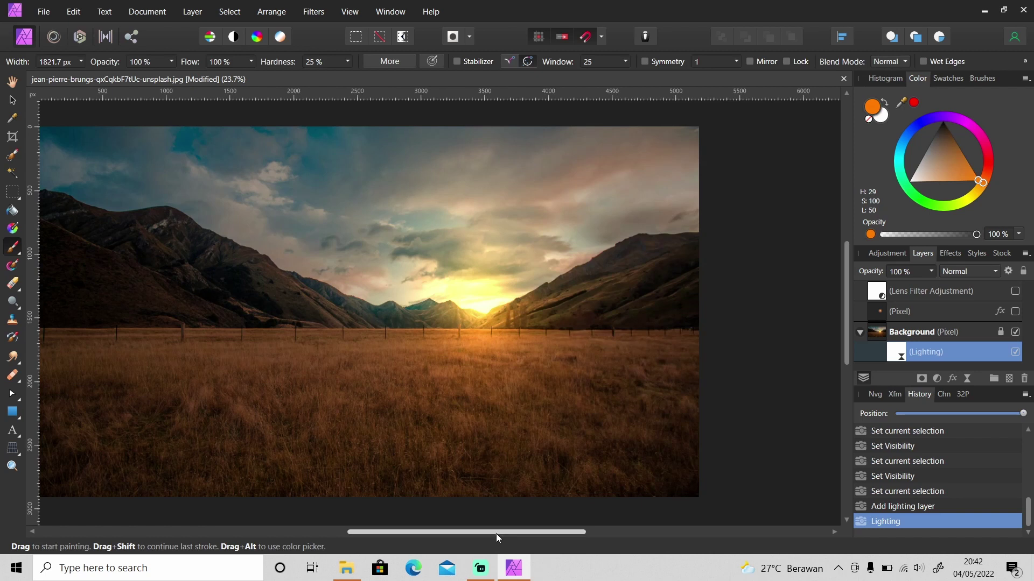
drag(496, 535, 471, 535)
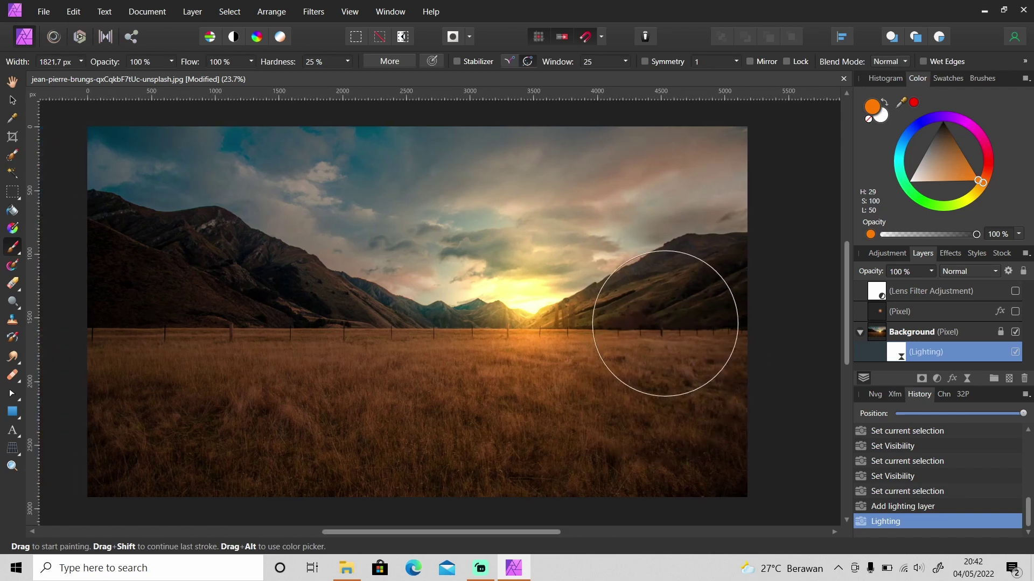
key(v)
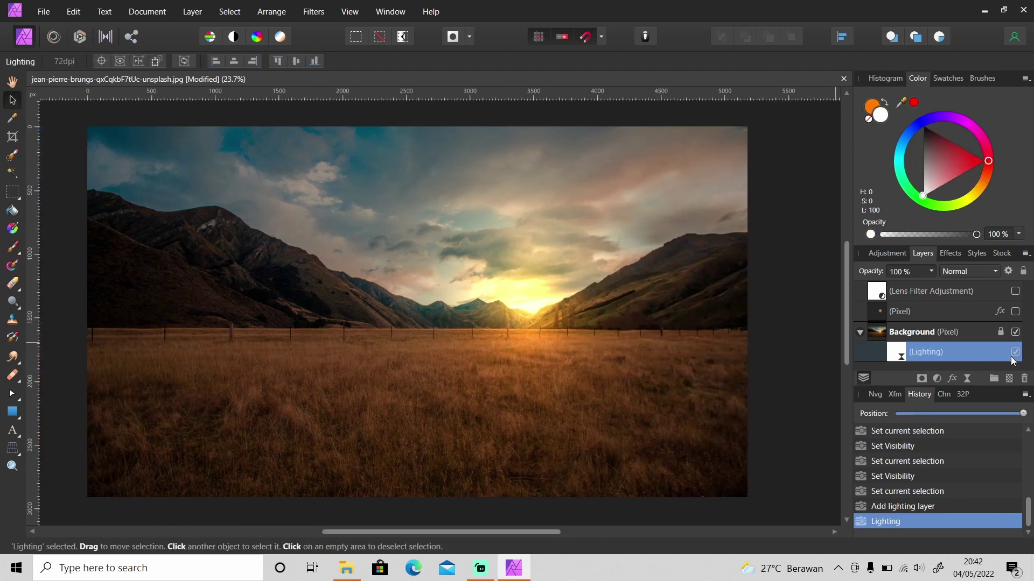
click(1015, 353)
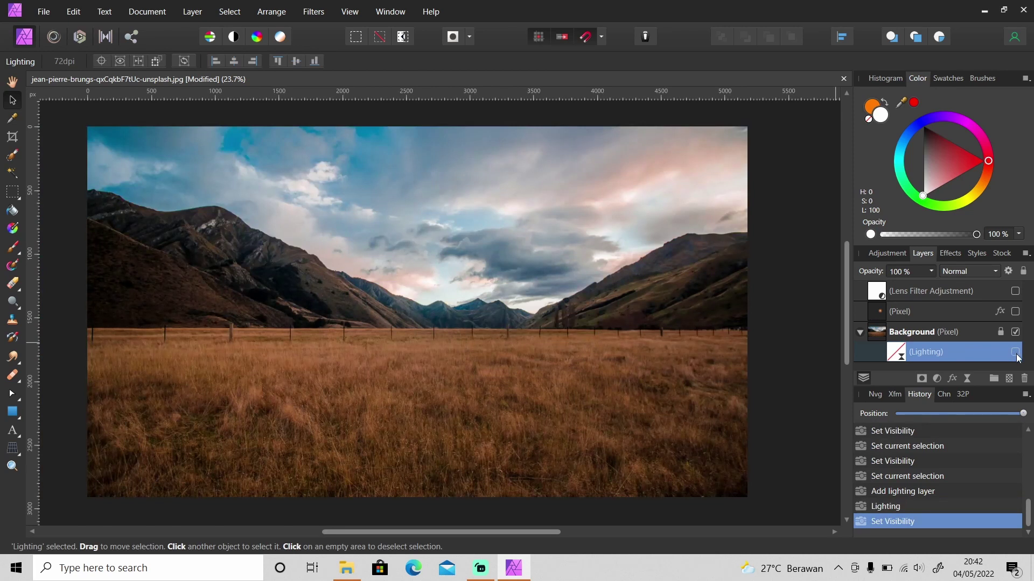
click(1015, 352)
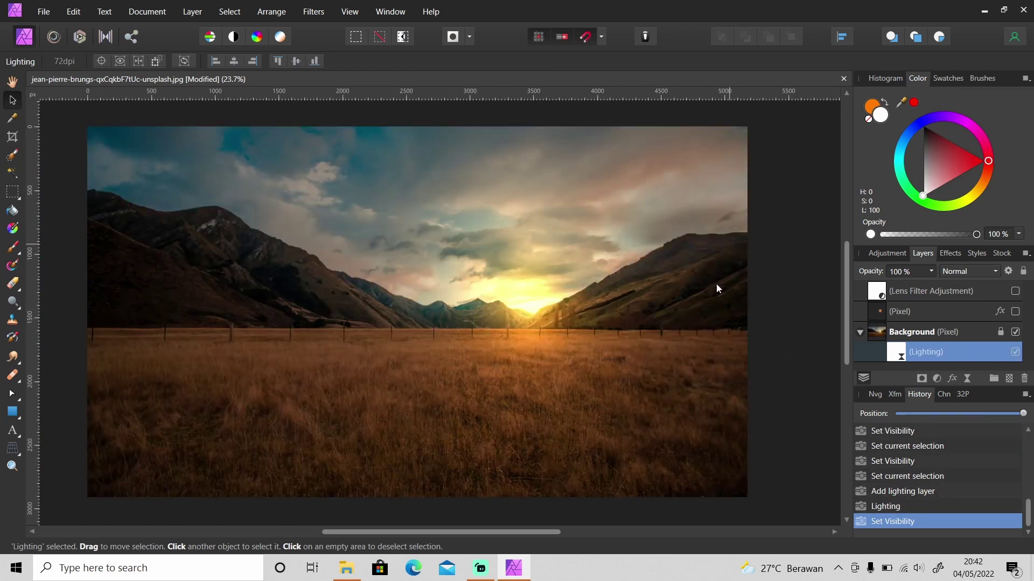
click(1015, 352)
click(1015, 353)
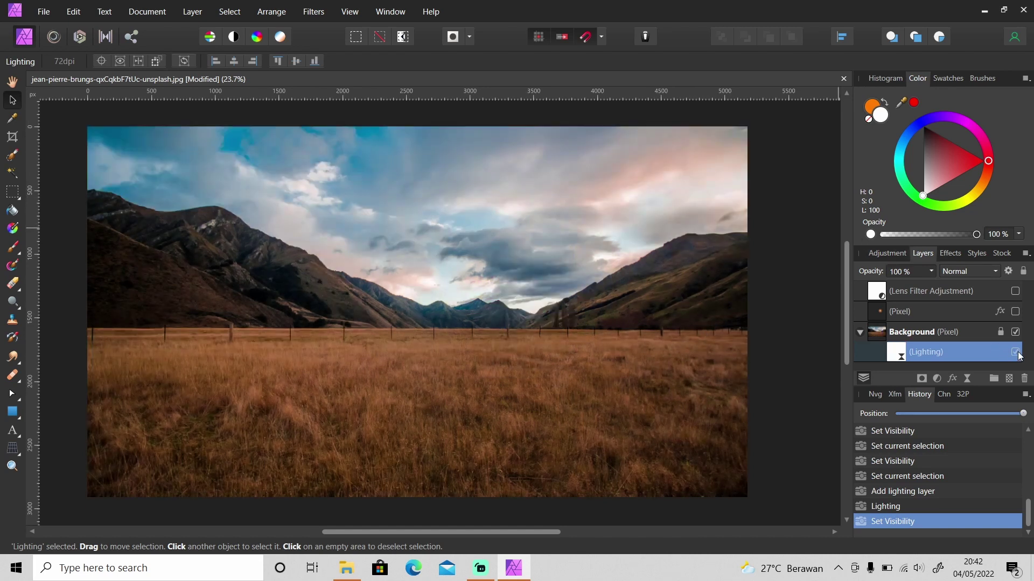
click(913, 312)
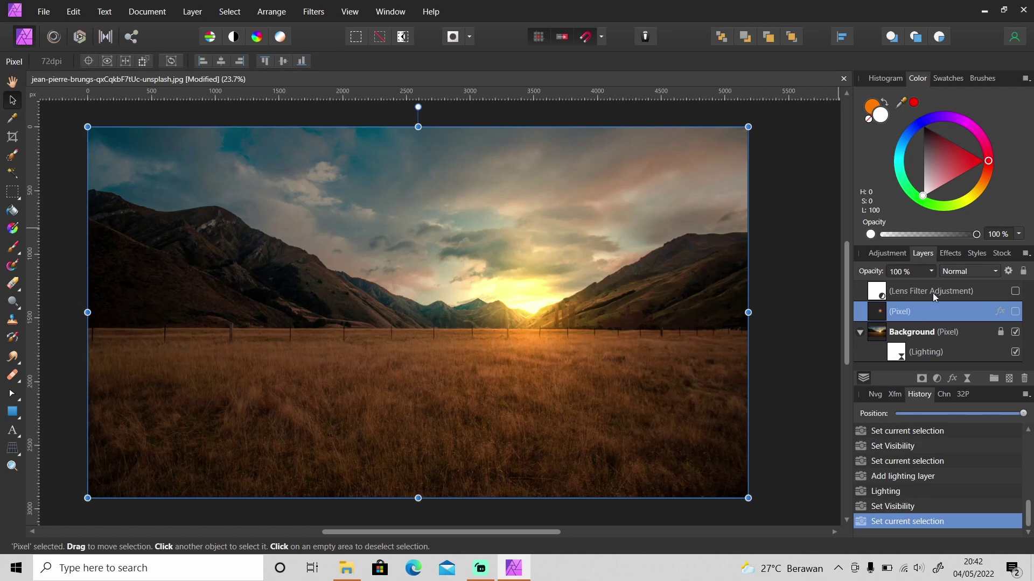
shift+click(933, 291)
click(1014, 352)
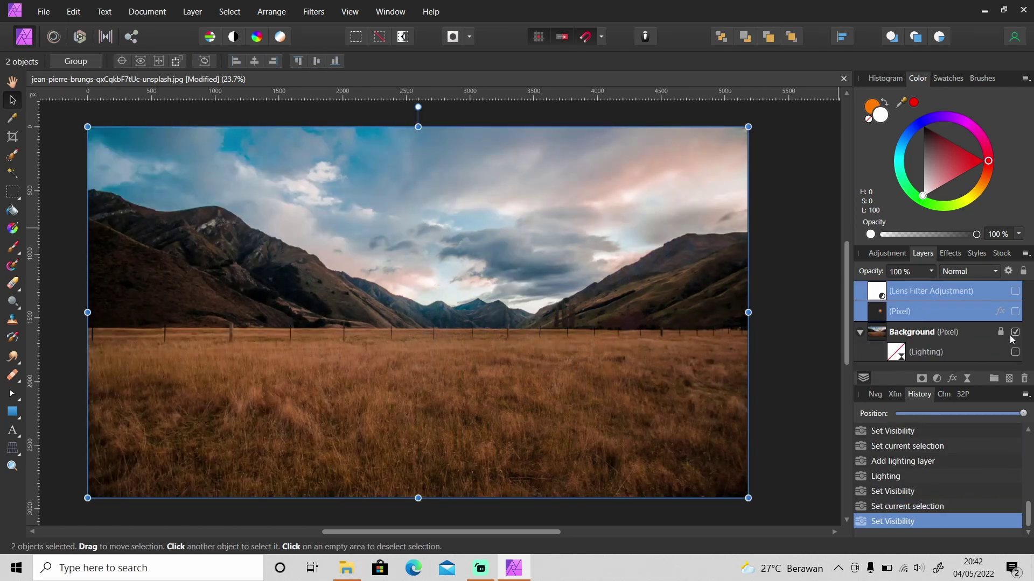
click(1016, 312)
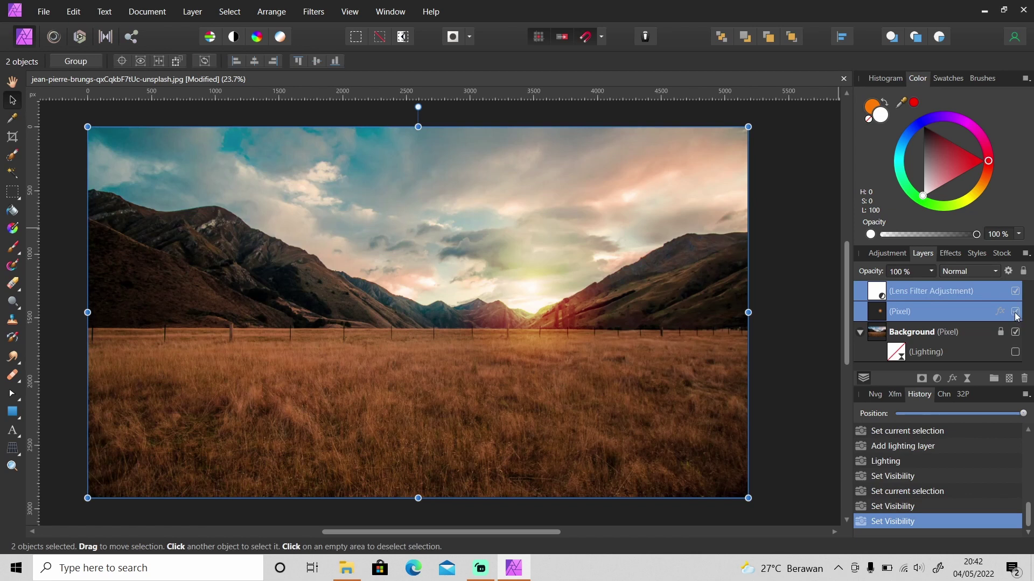
click(1015, 312)
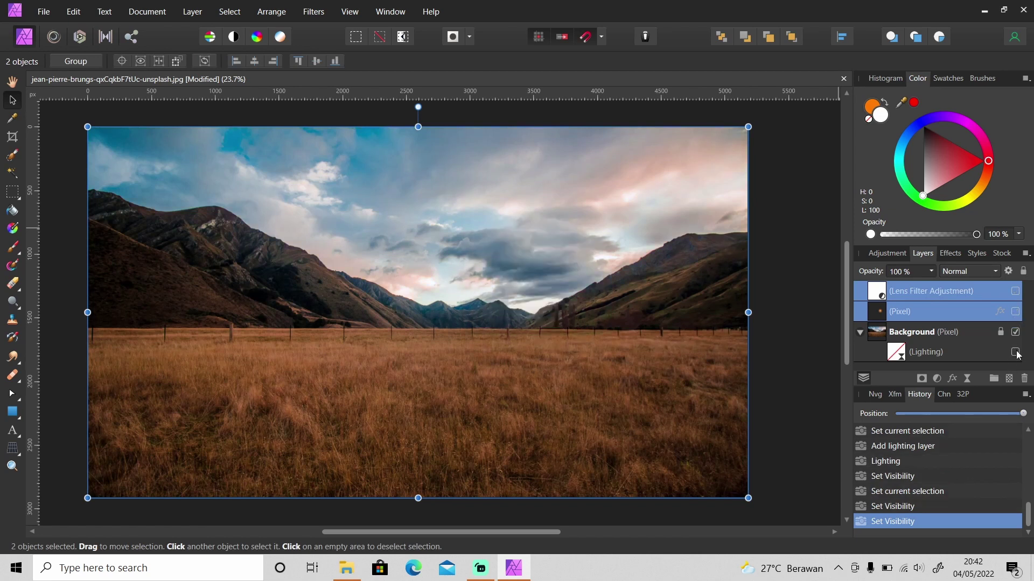
click(1015, 352)
click(938, 332)
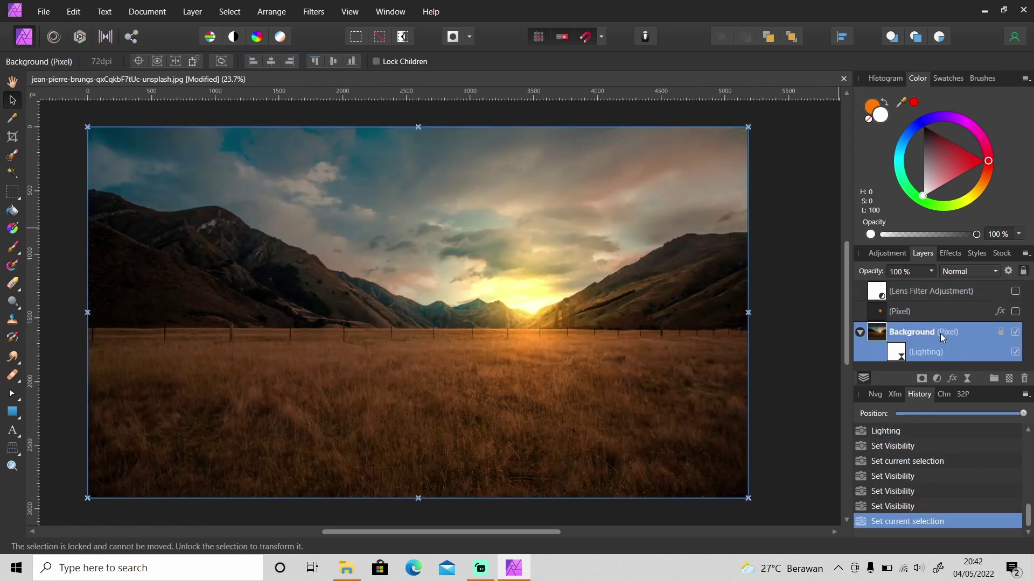